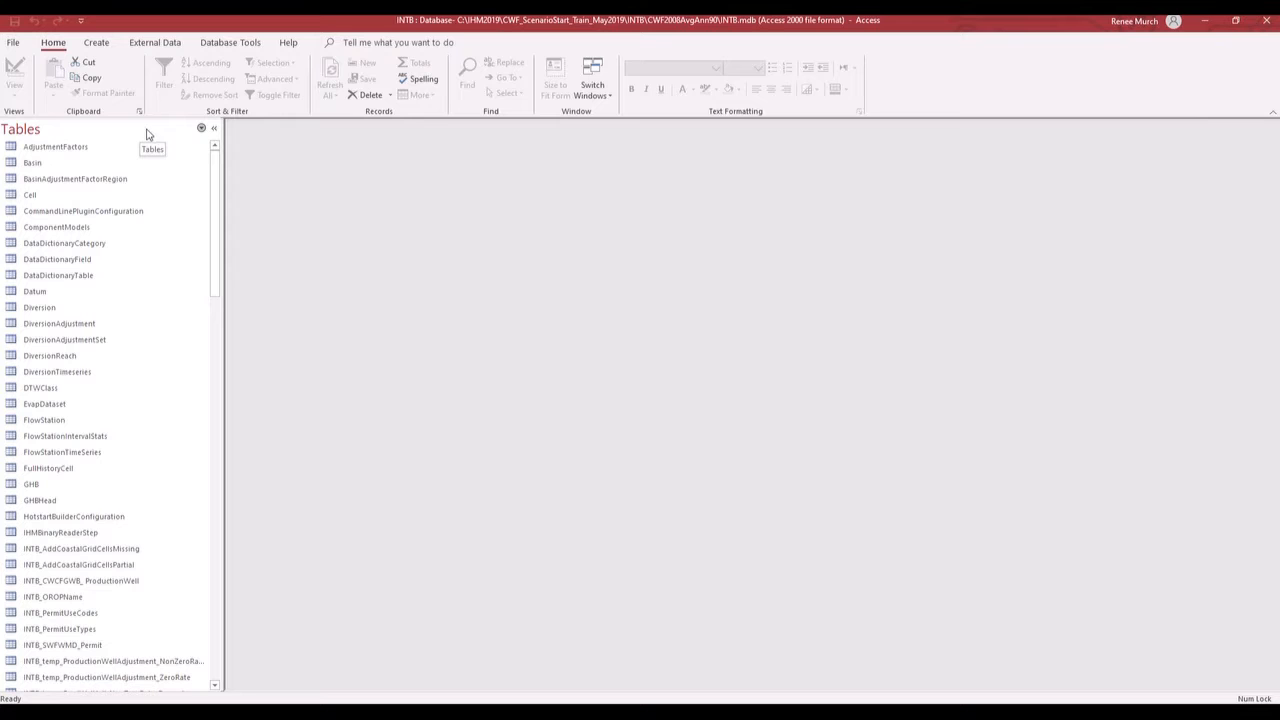
- Filter the database objects to Tables and look through the table names for the production well tables
left_click(201, 130)
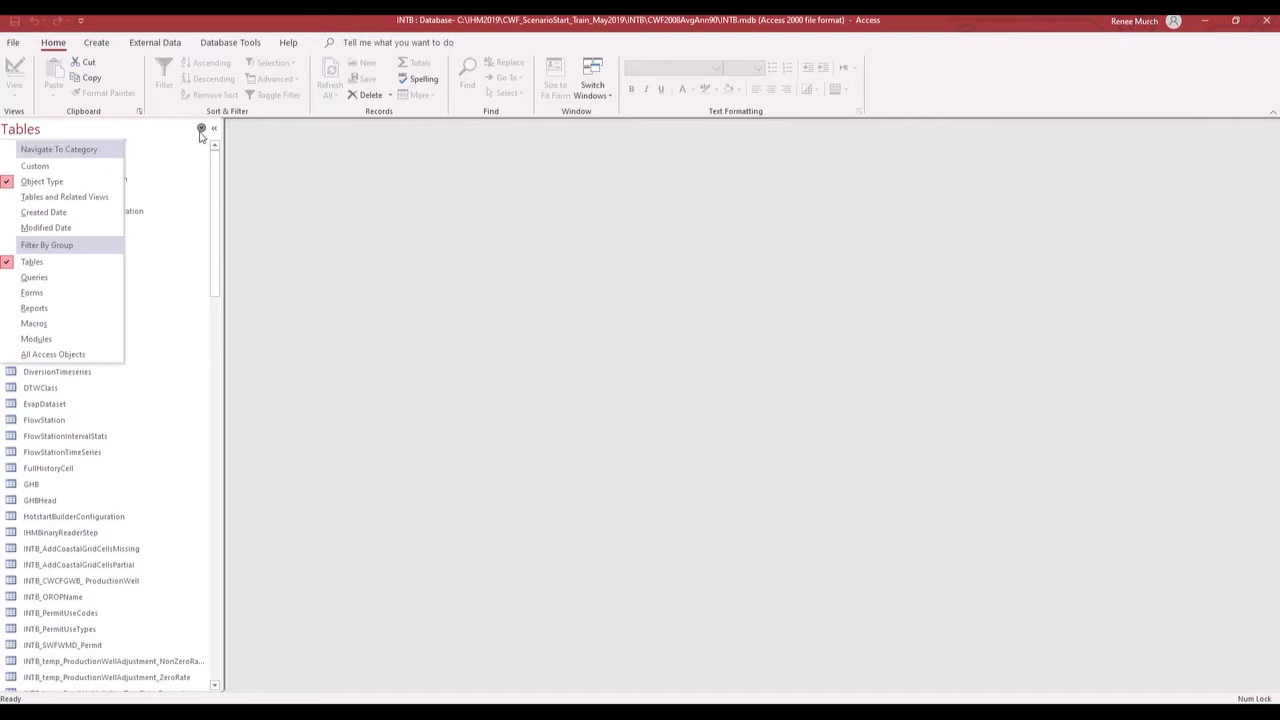
left_click(85, 261)
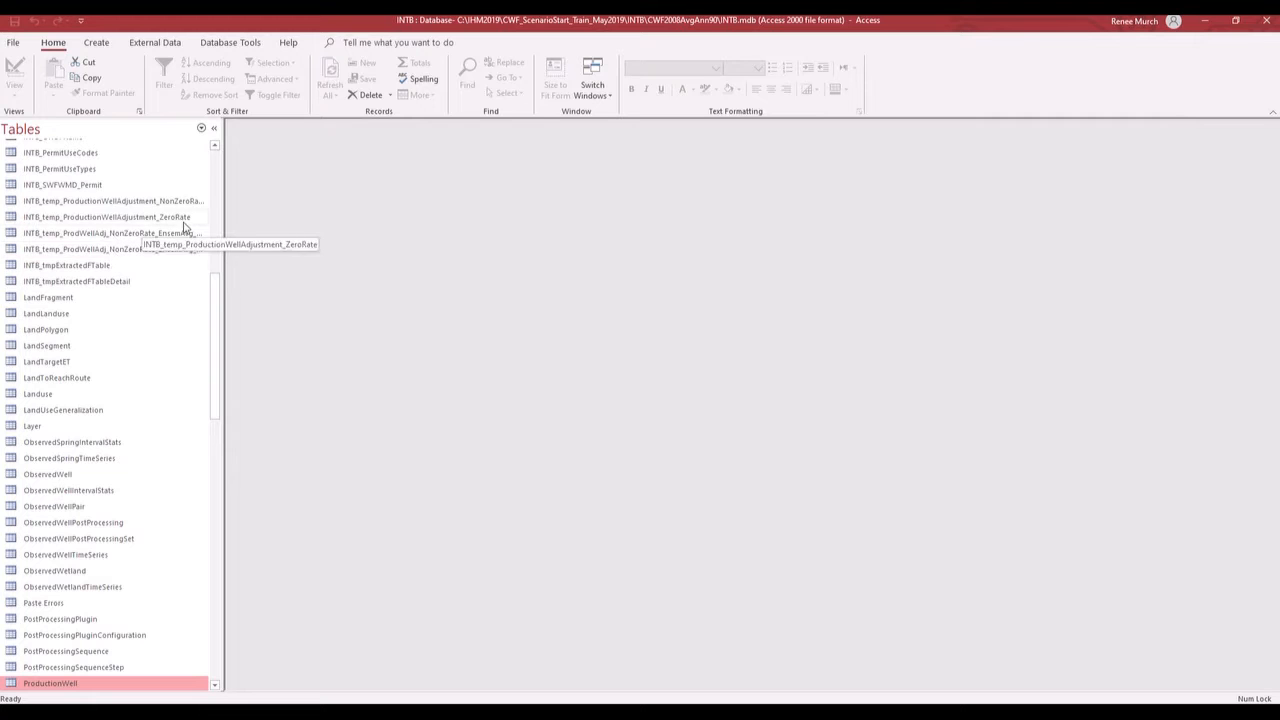
left_click_drag(211, 283, 216, 168)
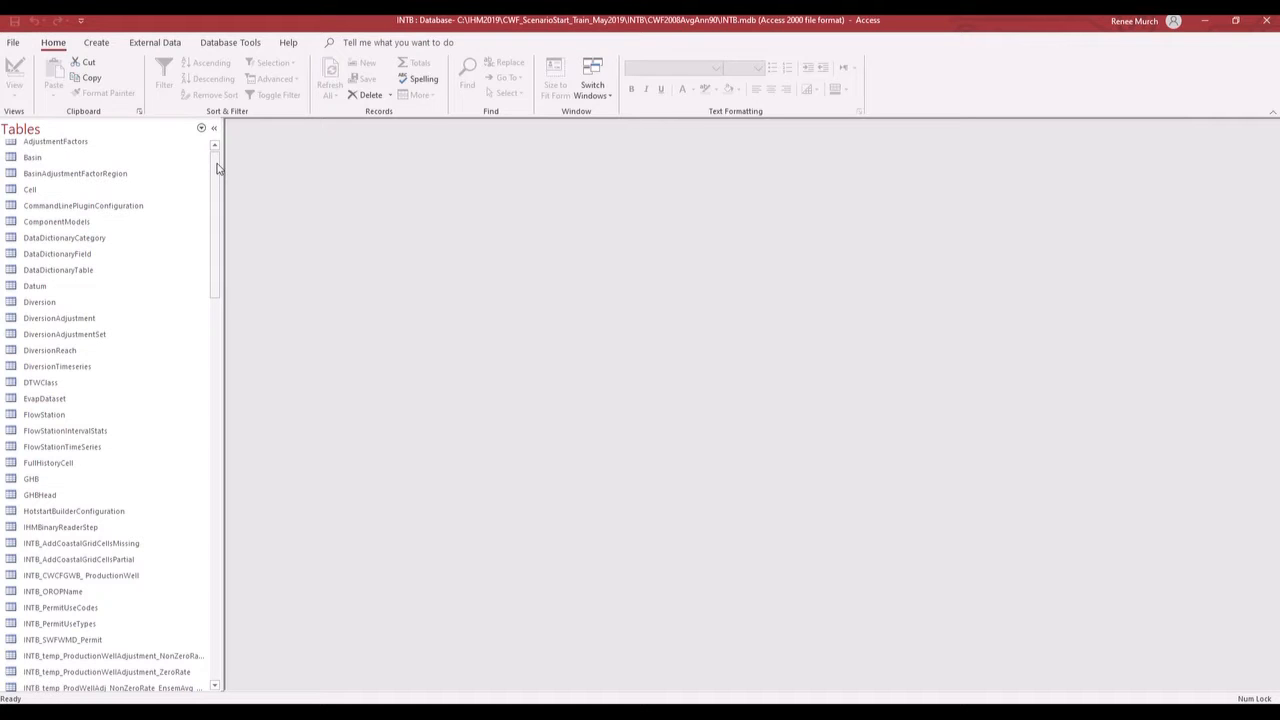
left_click_drag(217, 168, 256, 357)
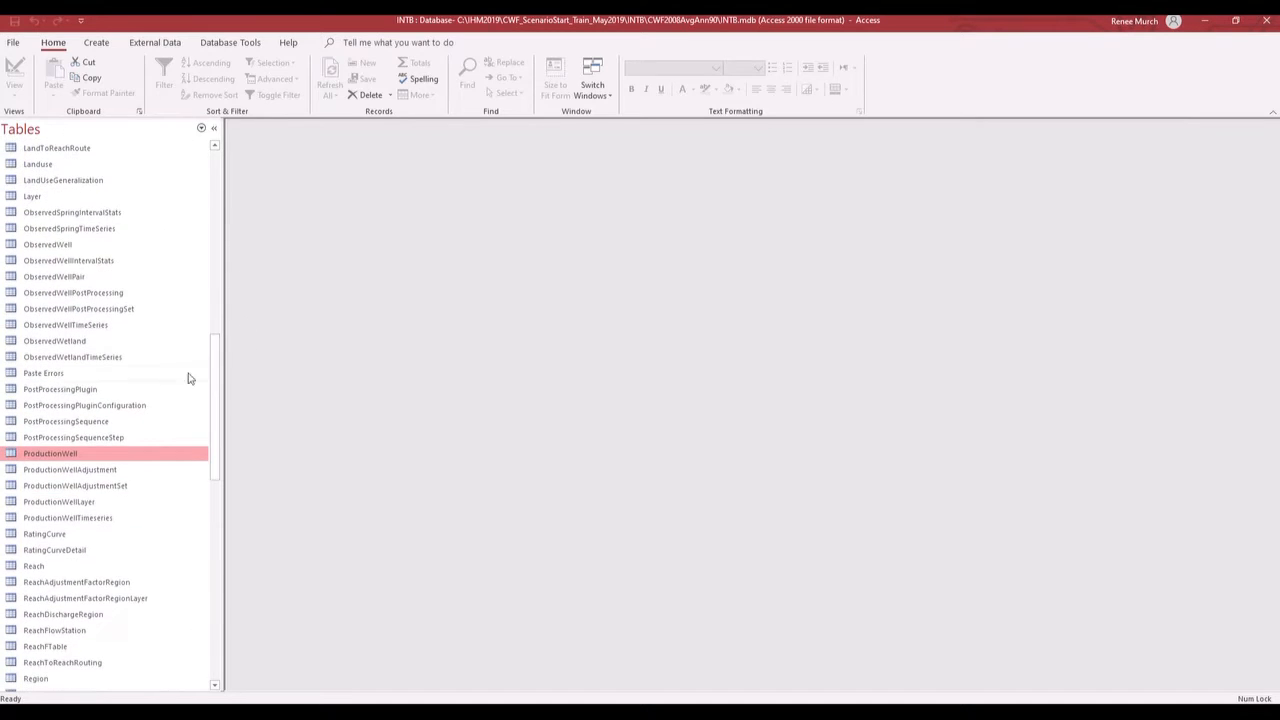
- Open the ProductionWell table and widen the ProductionWellID column so its full heading shows
right_click(136, 457)
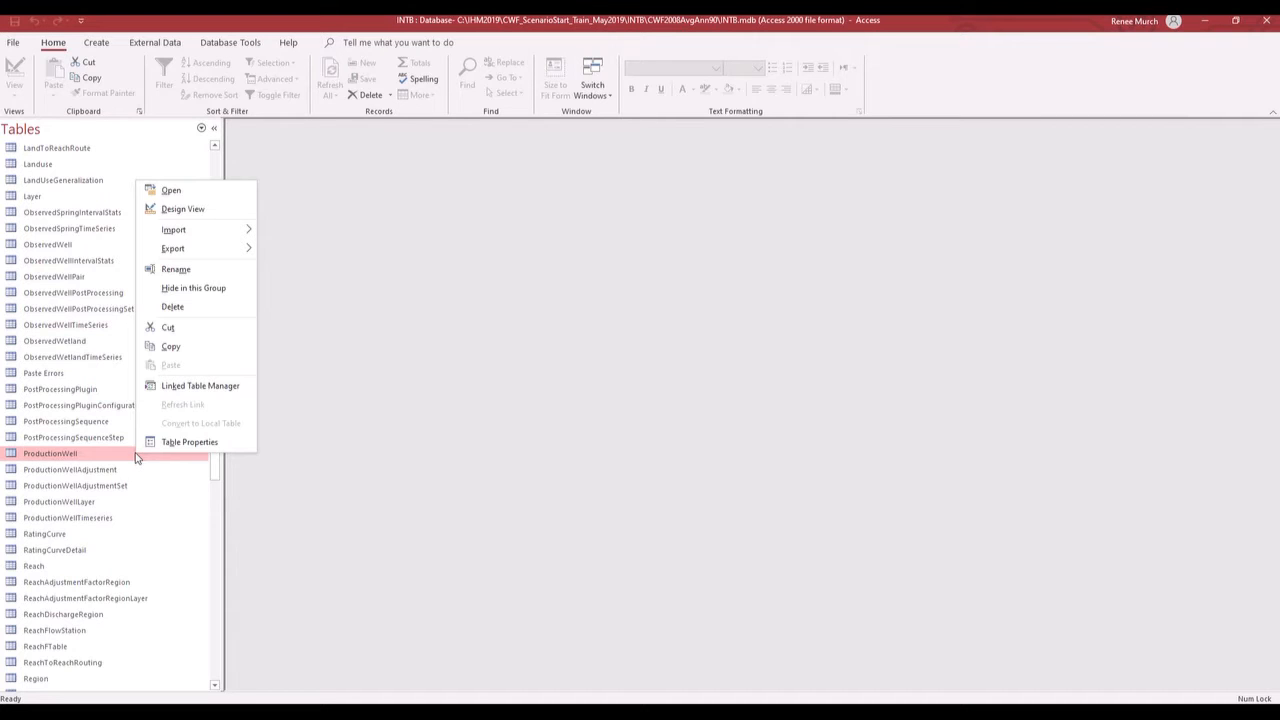
left_click(171, 194)
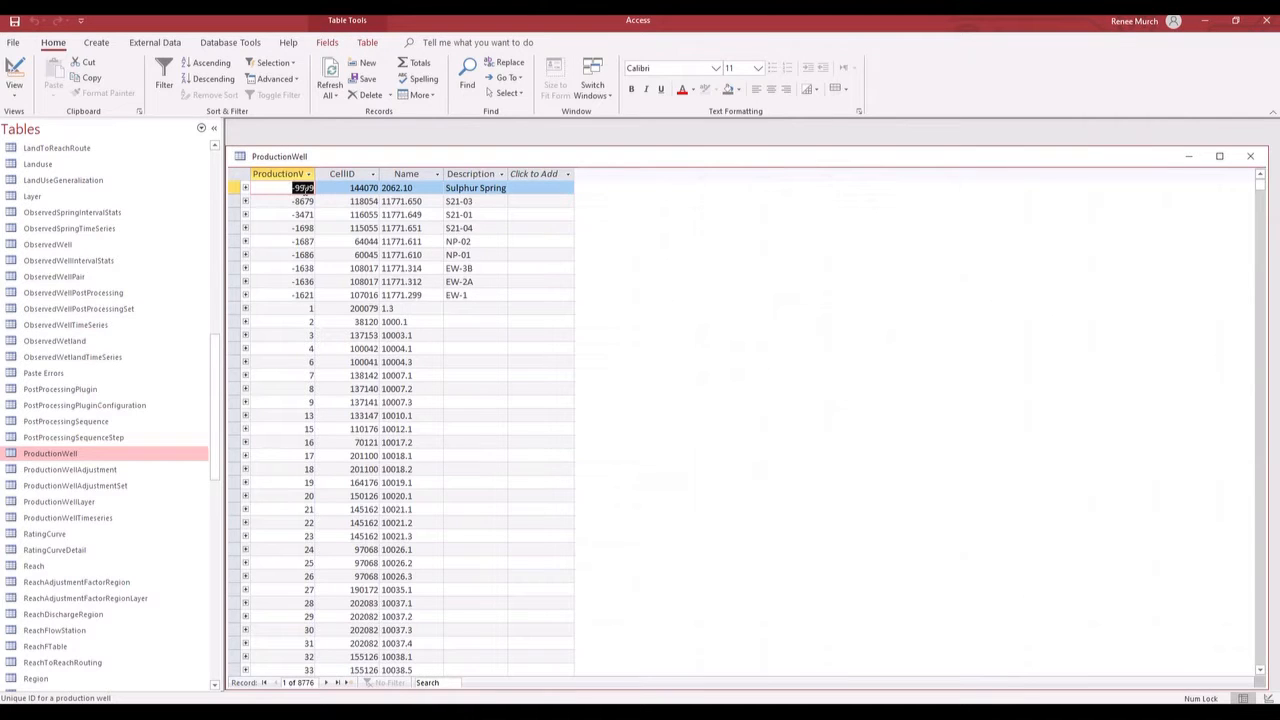
left_click_drag(317, 173, 358, 174)
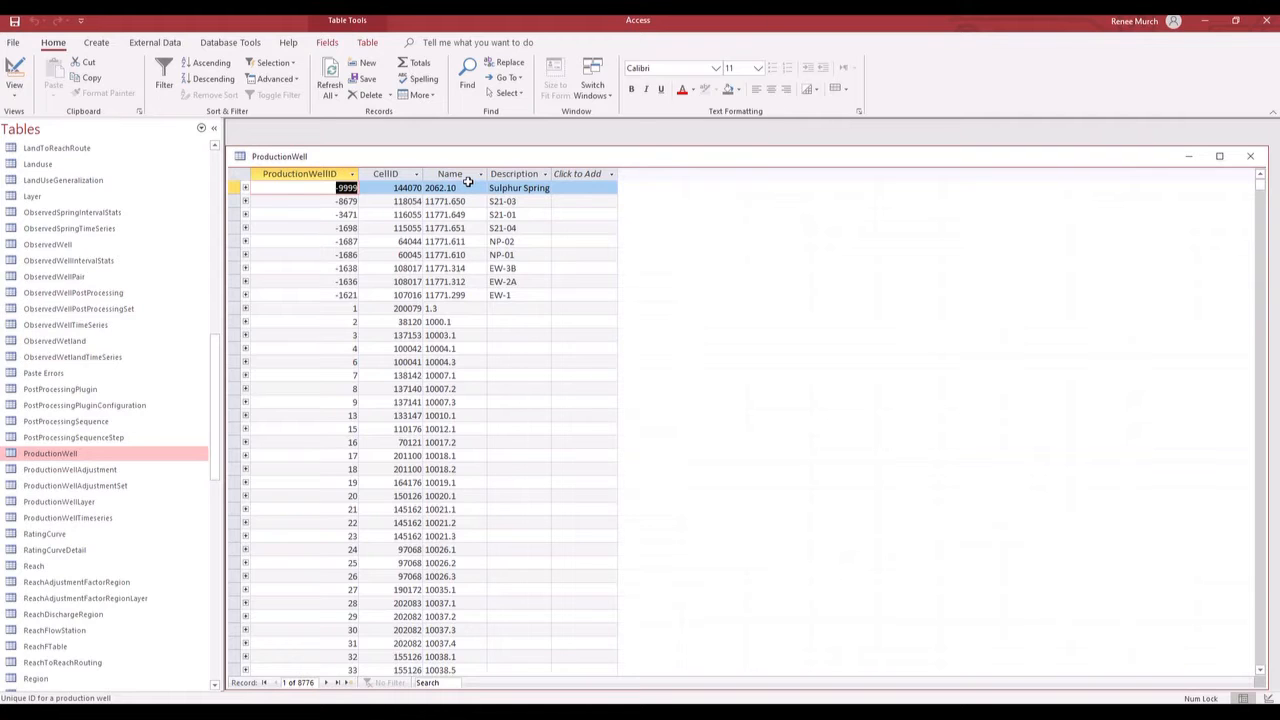
- Examine the ProductionWell table's field definitions and primary key in Design View, and return to Datasheet View
right_click(415, 162)
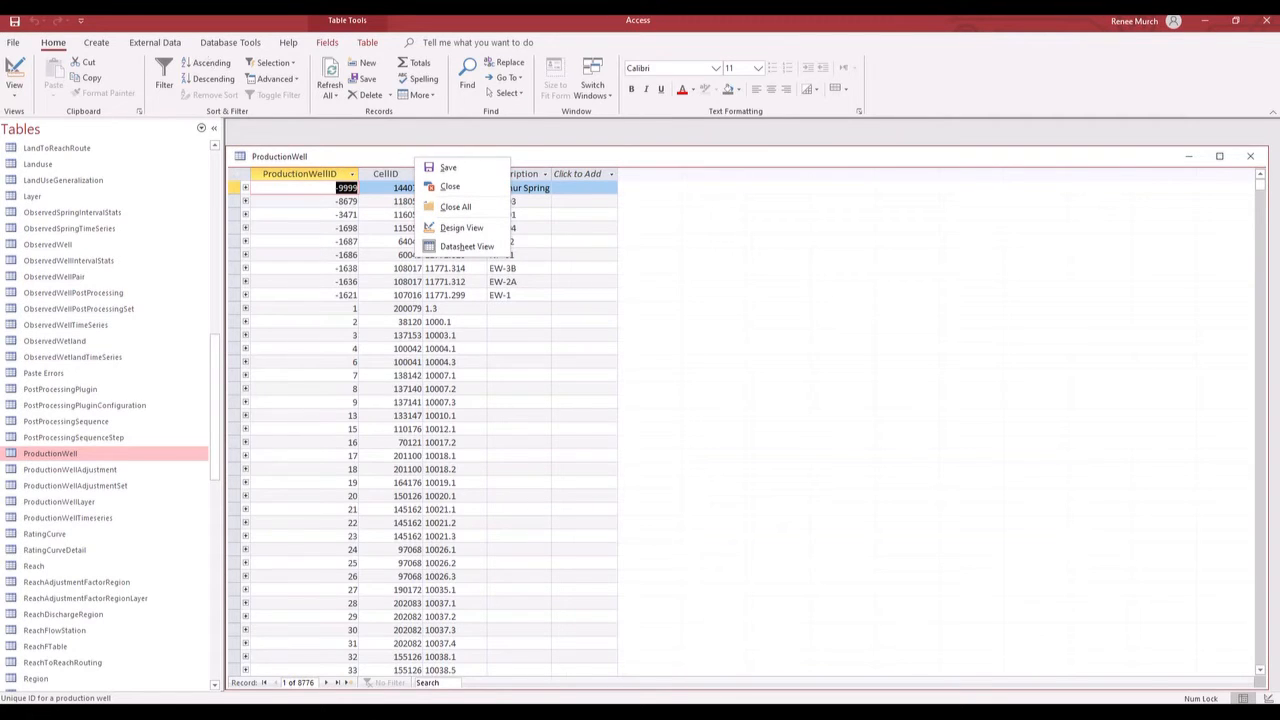
left_click(16, 89)
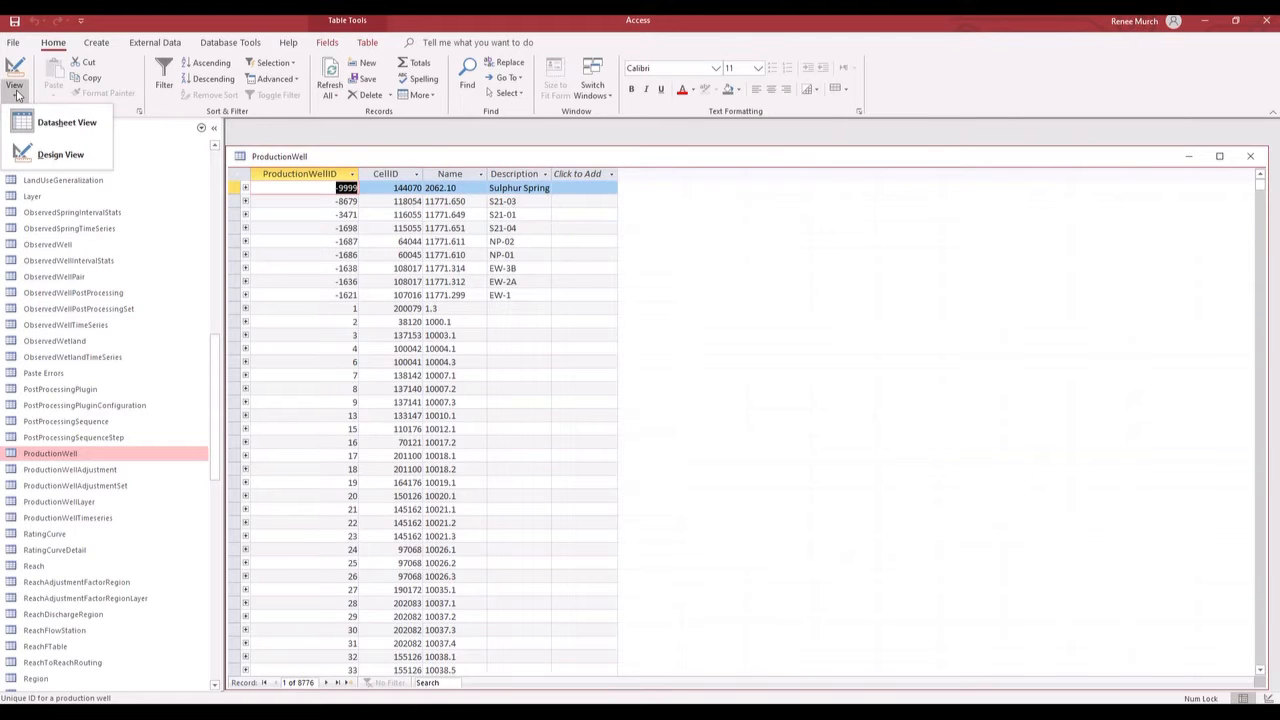
left_click(60, 155)
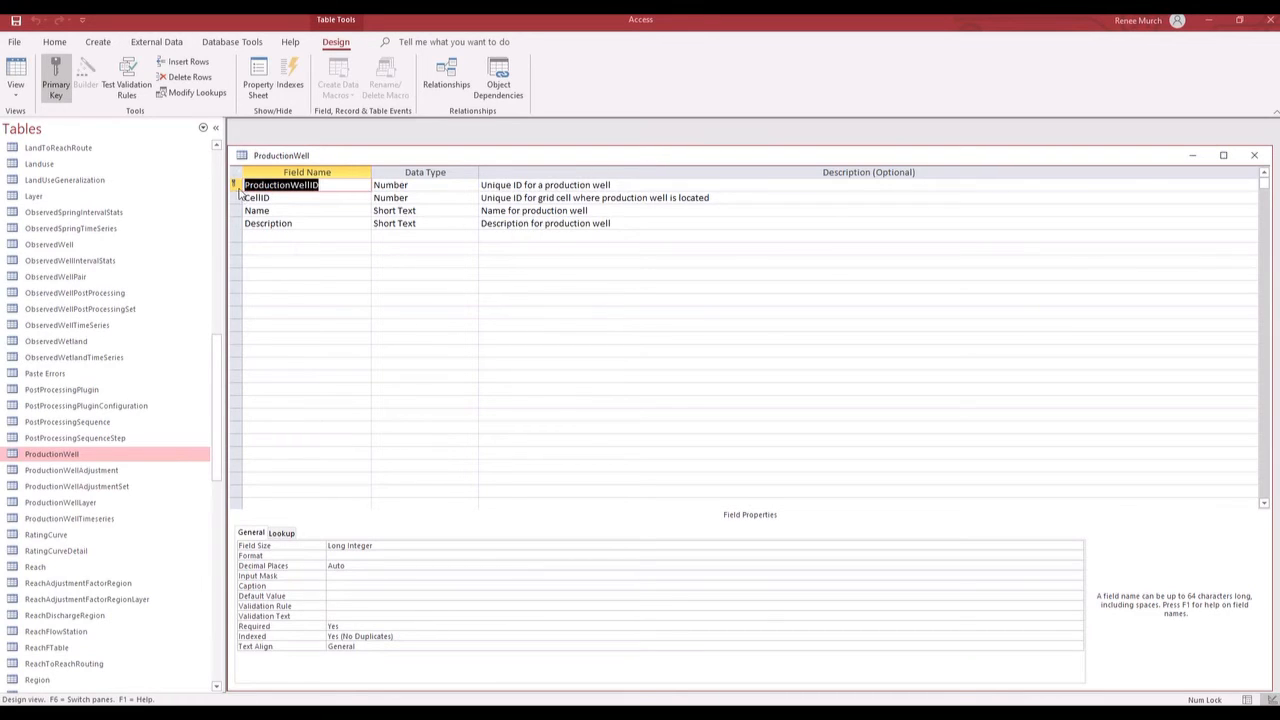
left_click(16, 97)
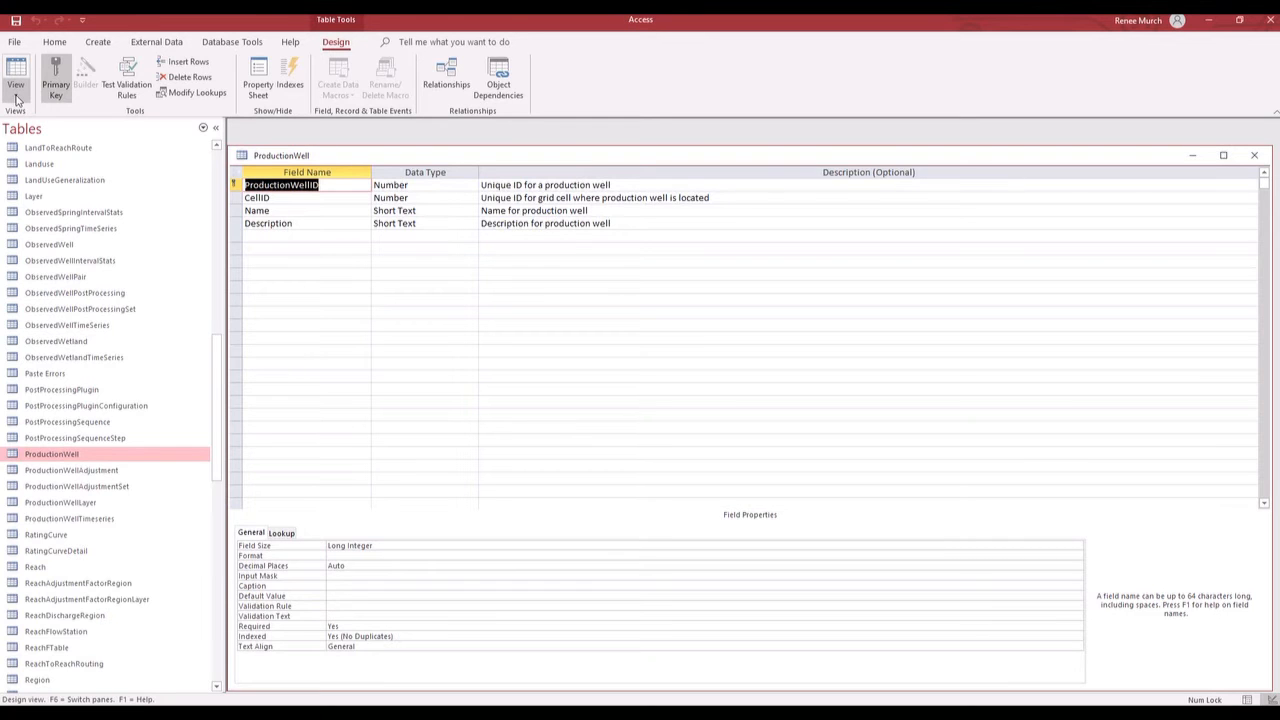
left_click(43, 126)
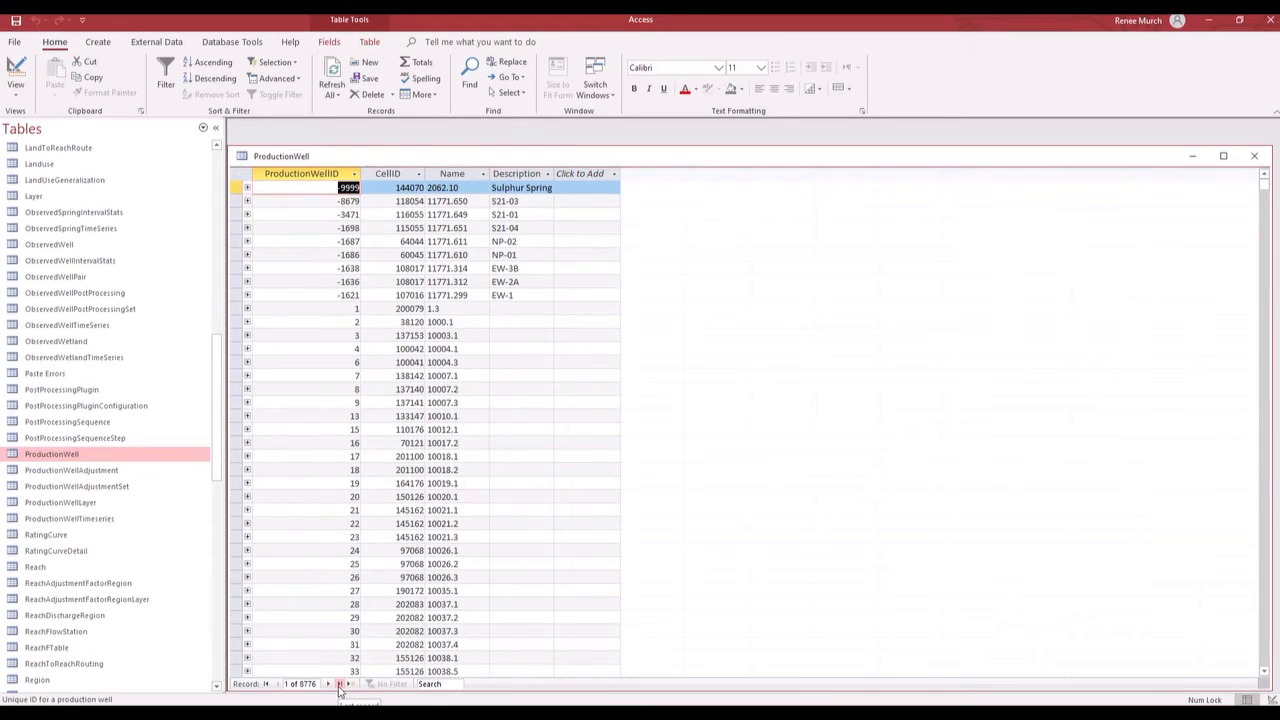
- Try to add a record at the end of ProductionWell with ProductionWellID 1, CellID 37099 and Name "test"
left_click(340, 685)
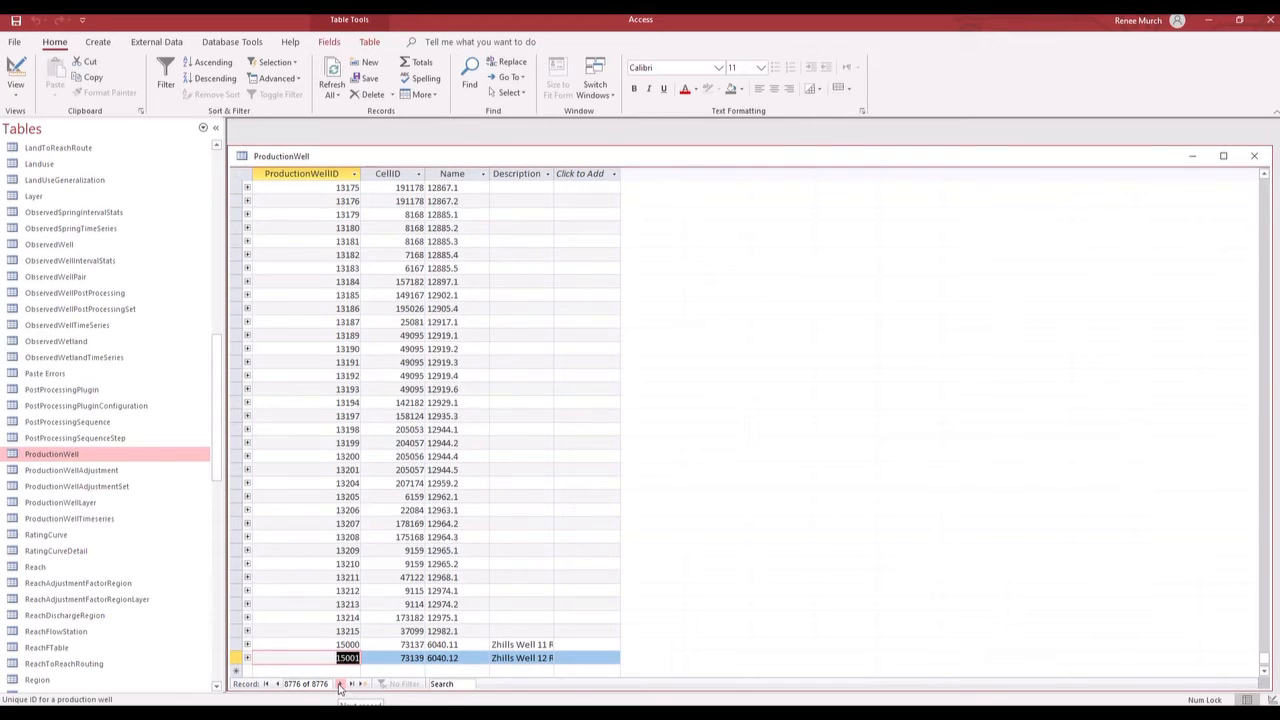
scroll(281, 656, "down", 1)
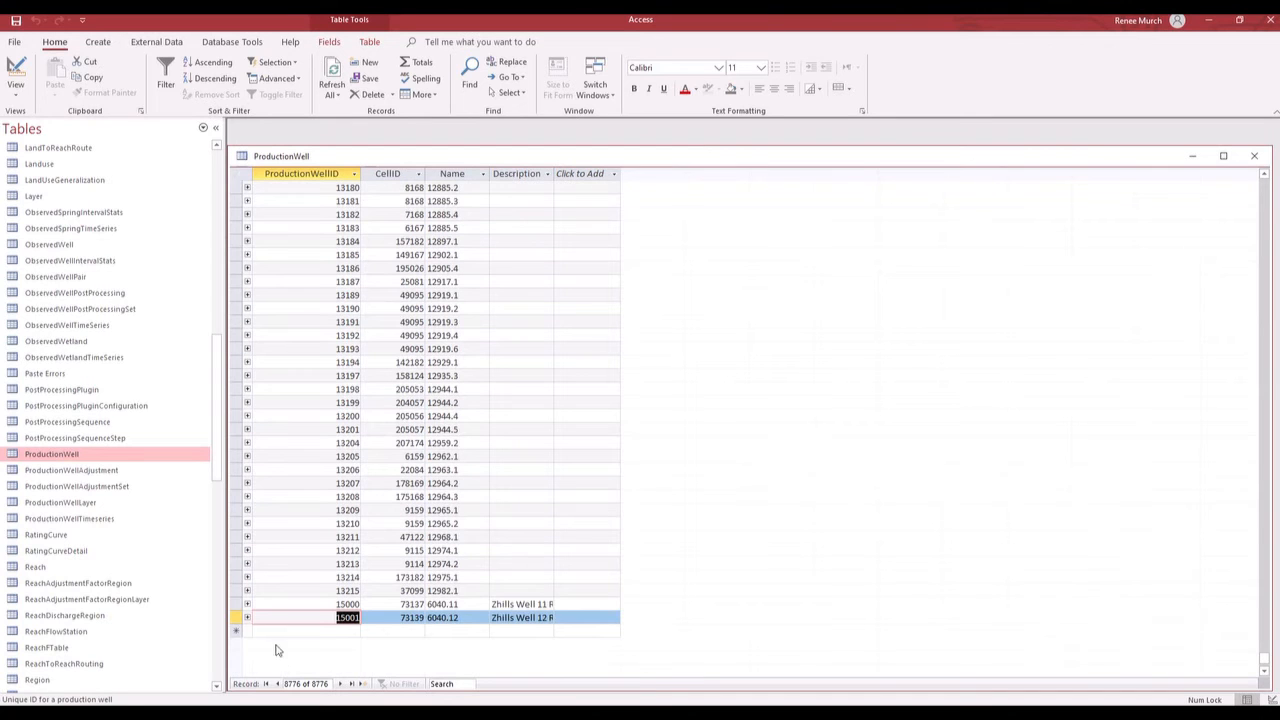
left_click(265, 631)
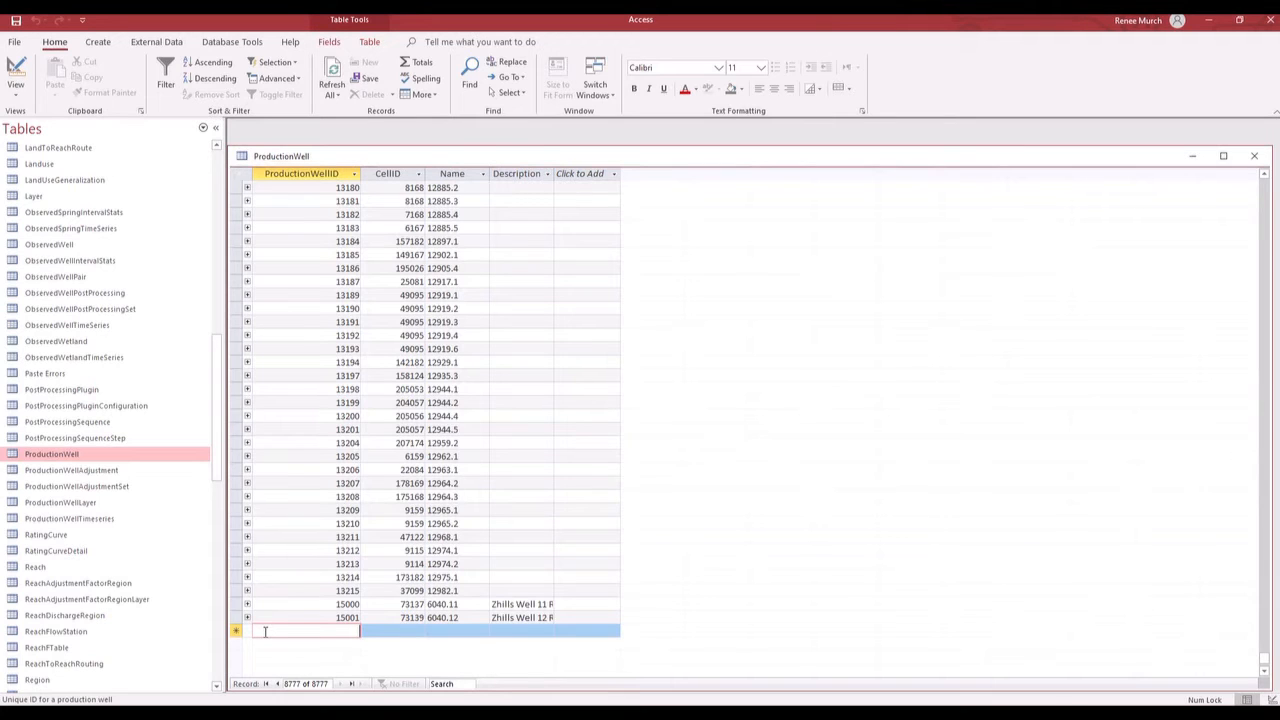
type("1")
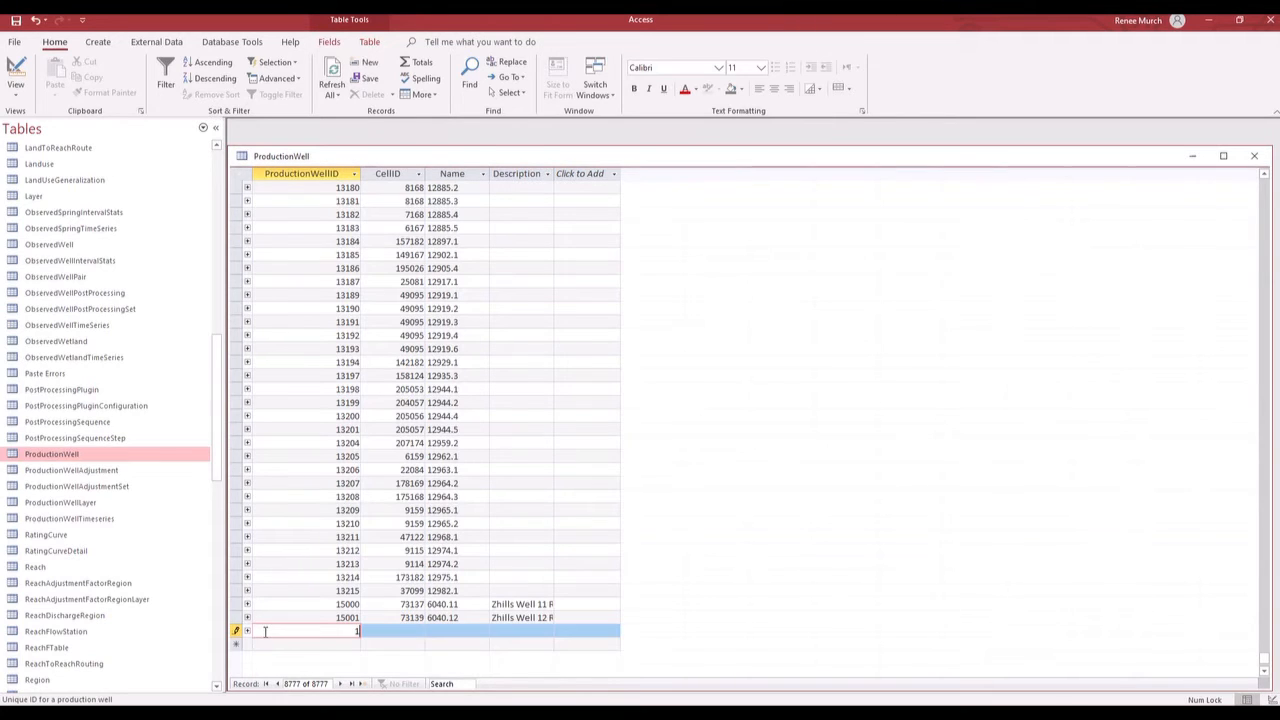
key("Tab")
type("37099")
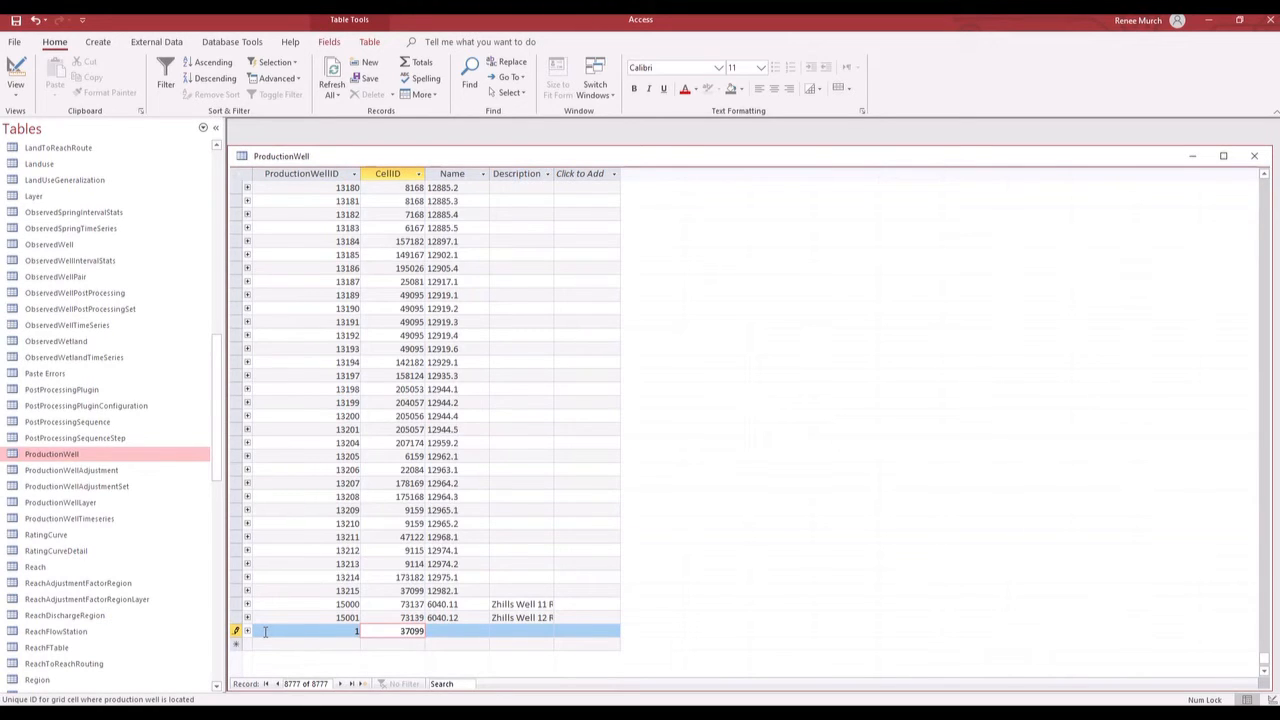
key("Tab")
type("te")
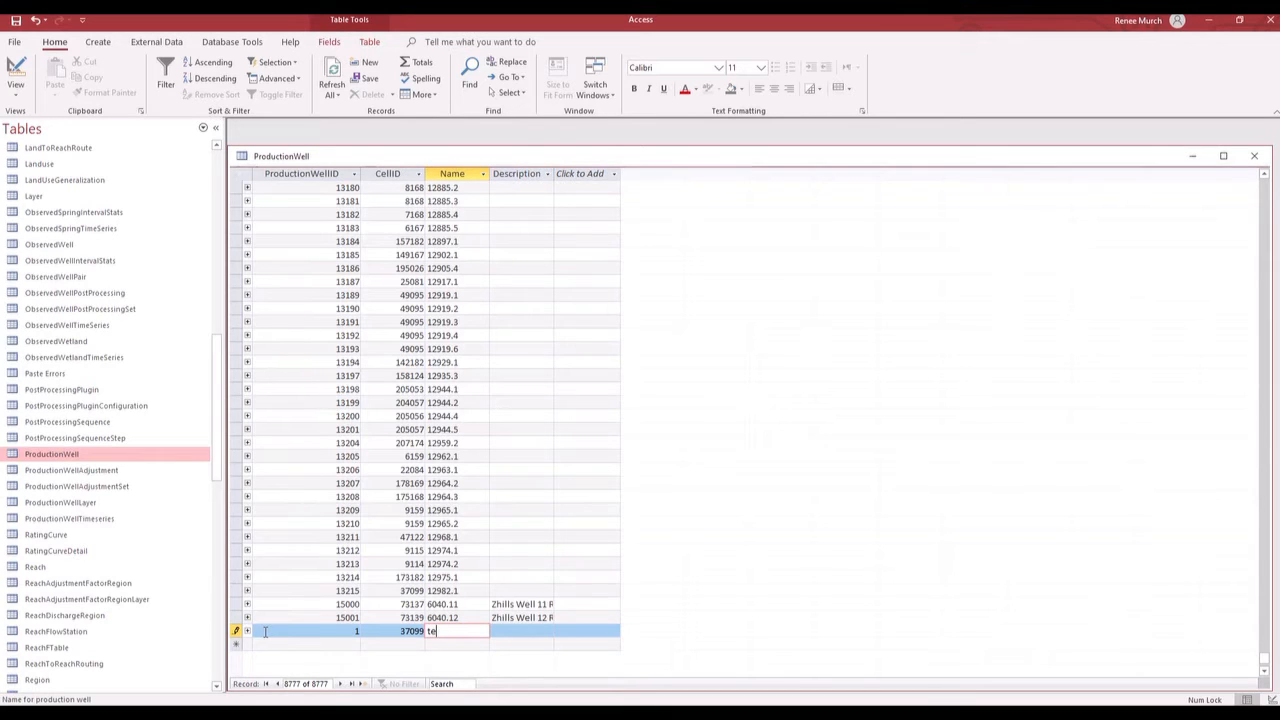
type("st")
left_click(390, 617)
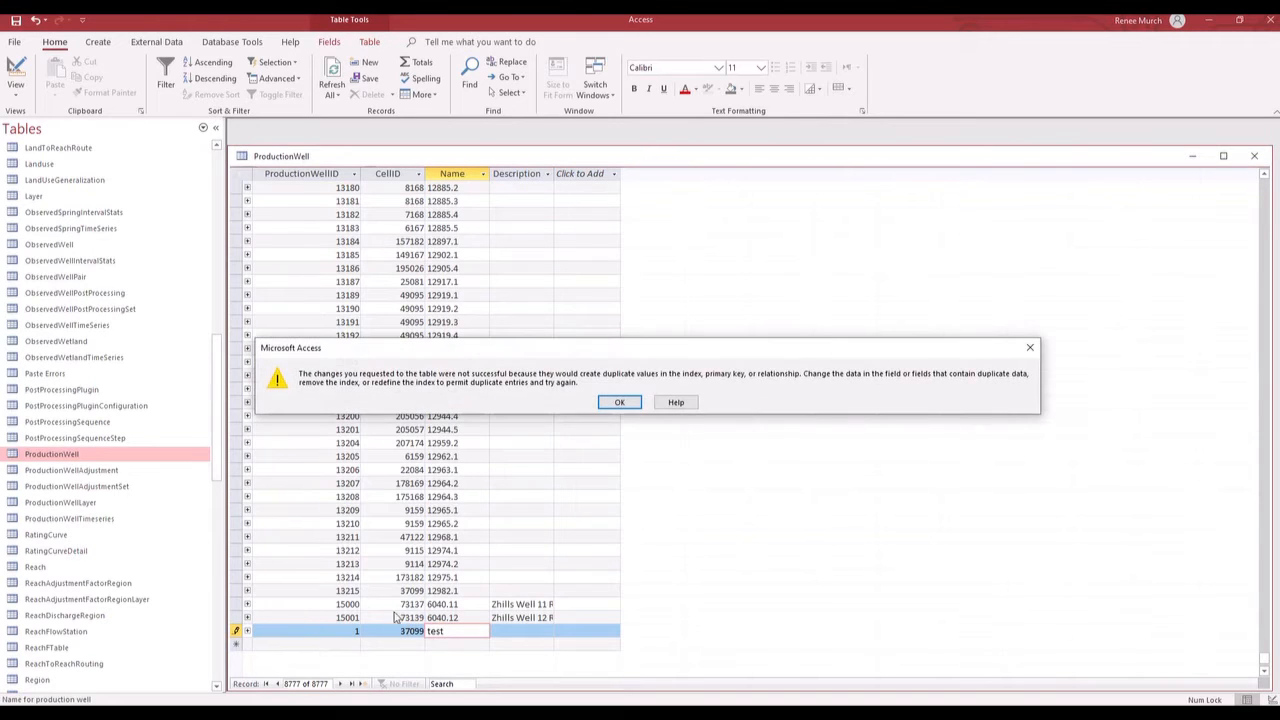
- Dismiss the error message and discard the unsaved test record
left_click(618, 403)
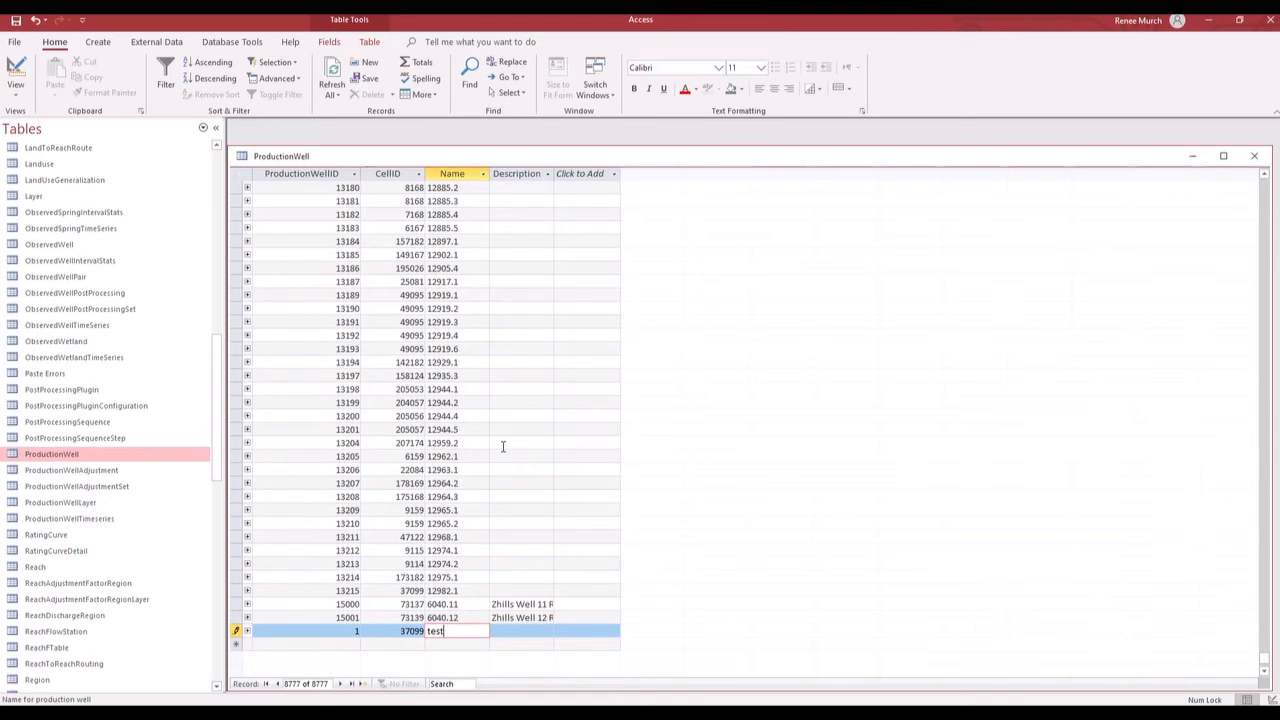
key("Escape")
key("Escape")
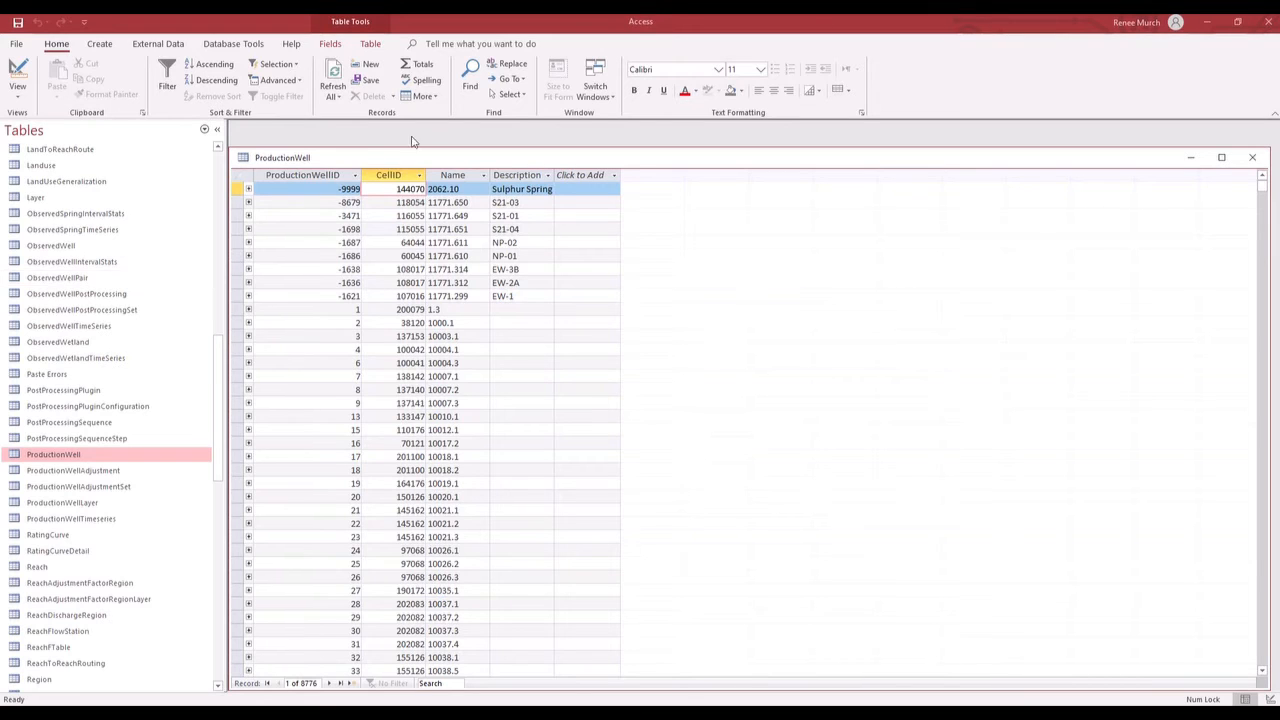
- In the ProductionWell table's Design View, add a field named UseForScenario with data type Number and field size Long Integer
right_click(368, 161)
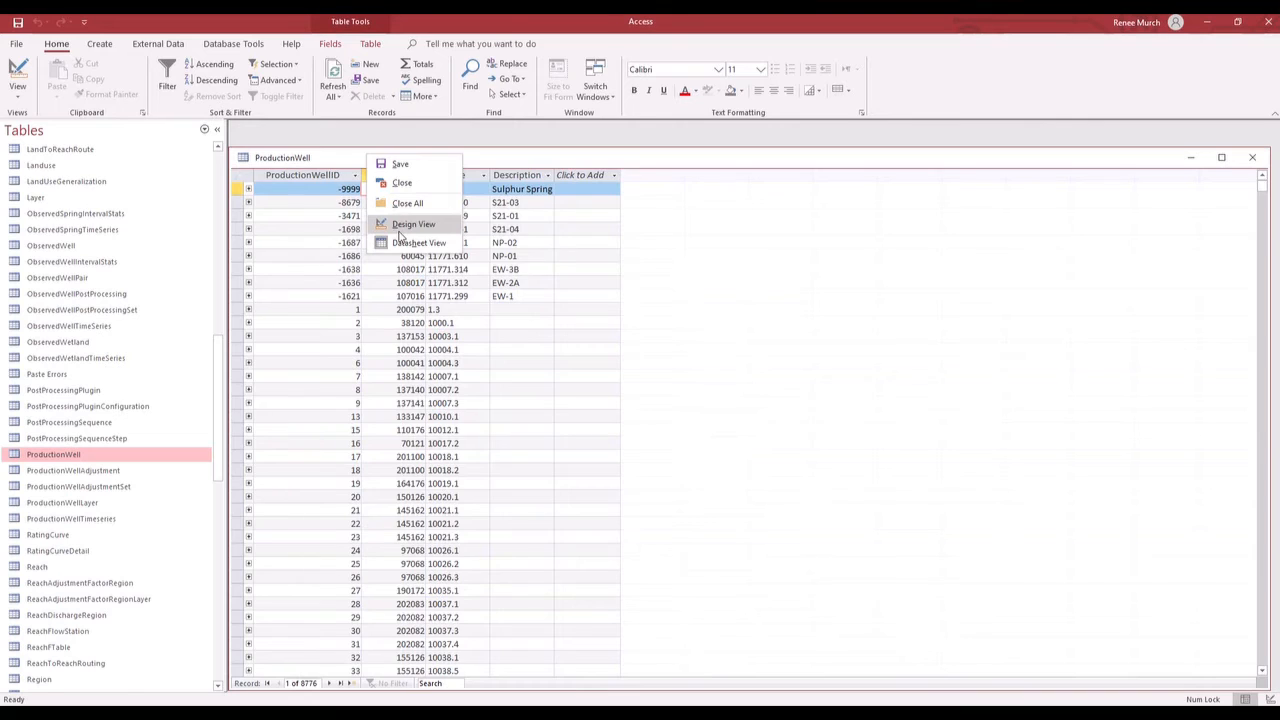
left_click(428, 236)
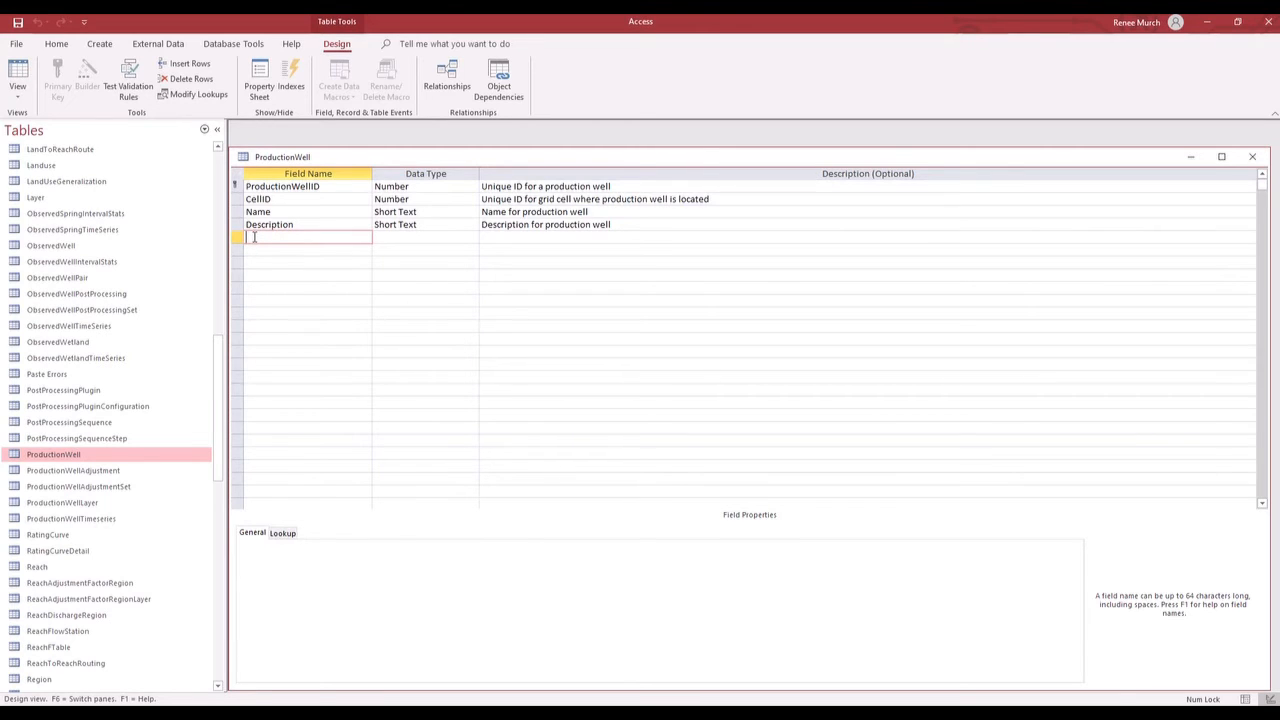
type("UseForScenario")
left_click(404, 237)
left_click(472, 240)
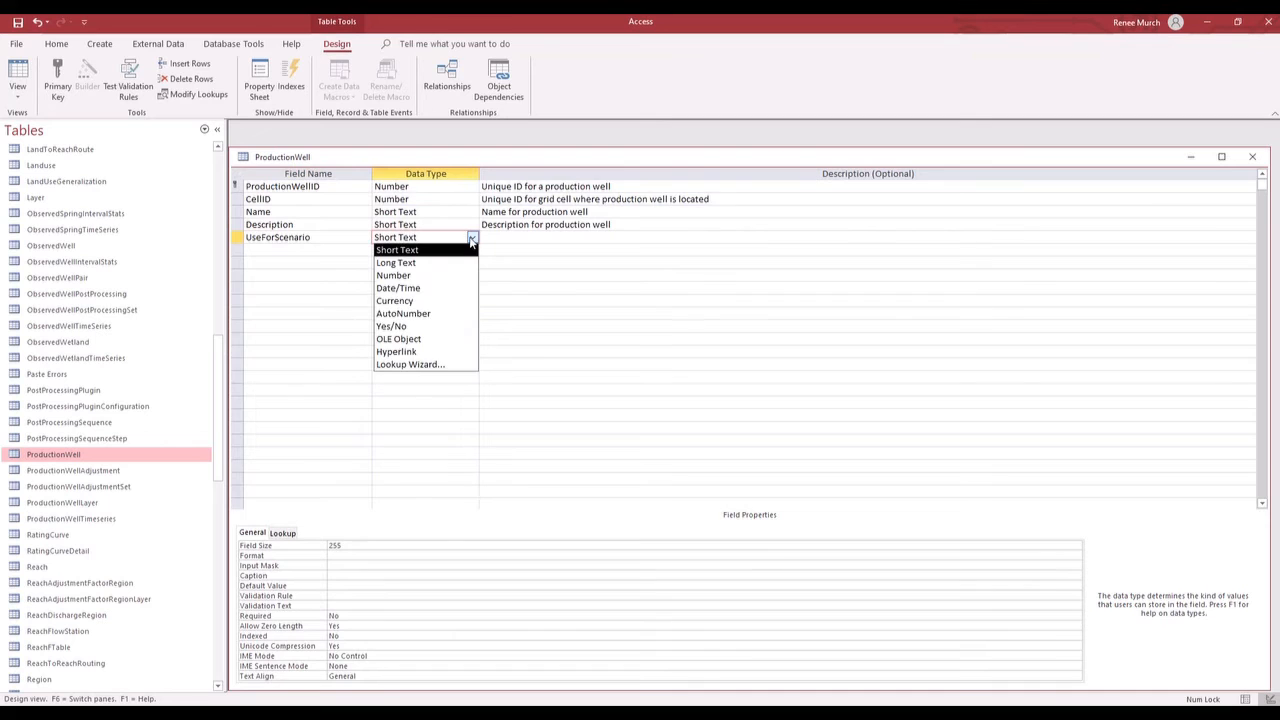
left_click(405, 276)
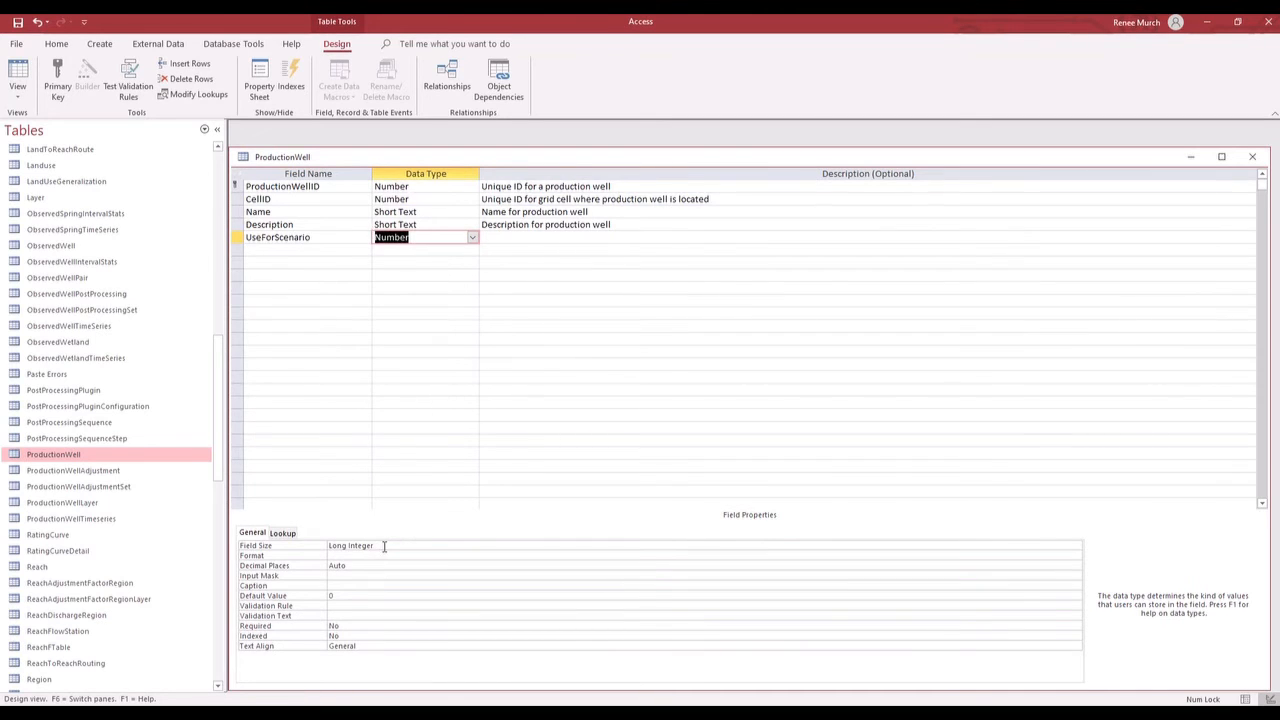
left_click(448, 546)
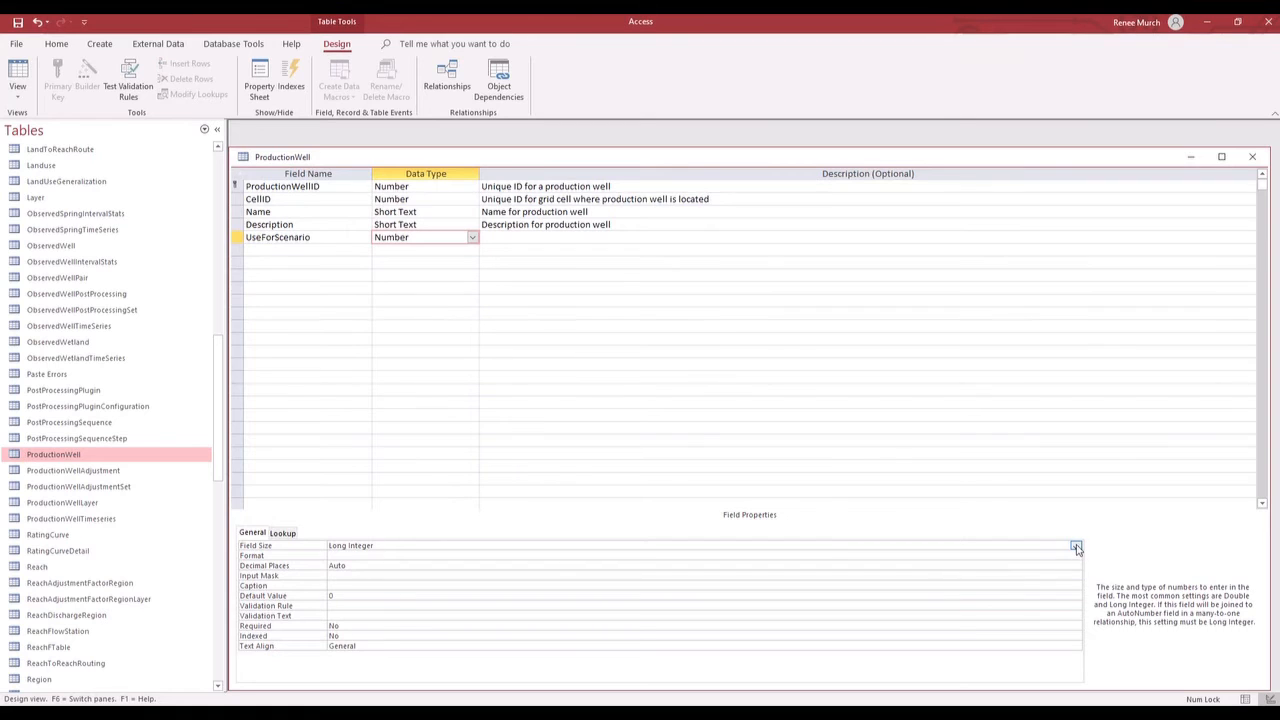
left_click(1076, 546)
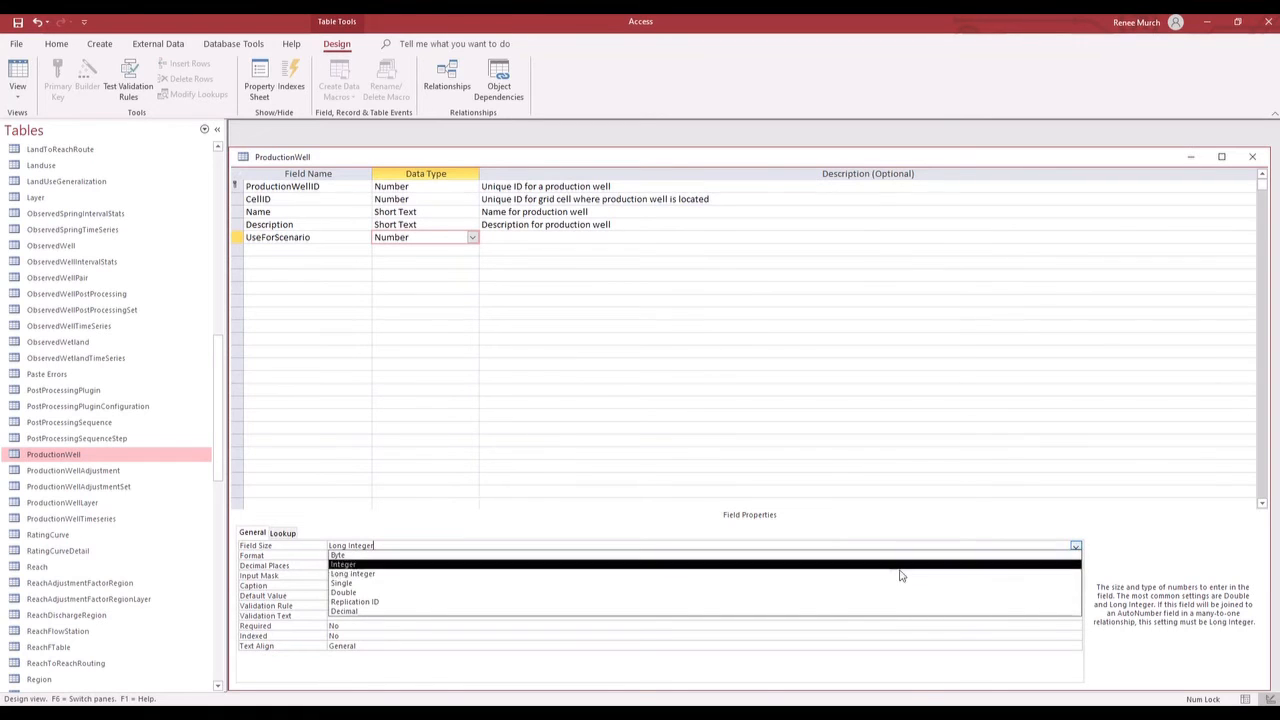
left_click(372, 575)
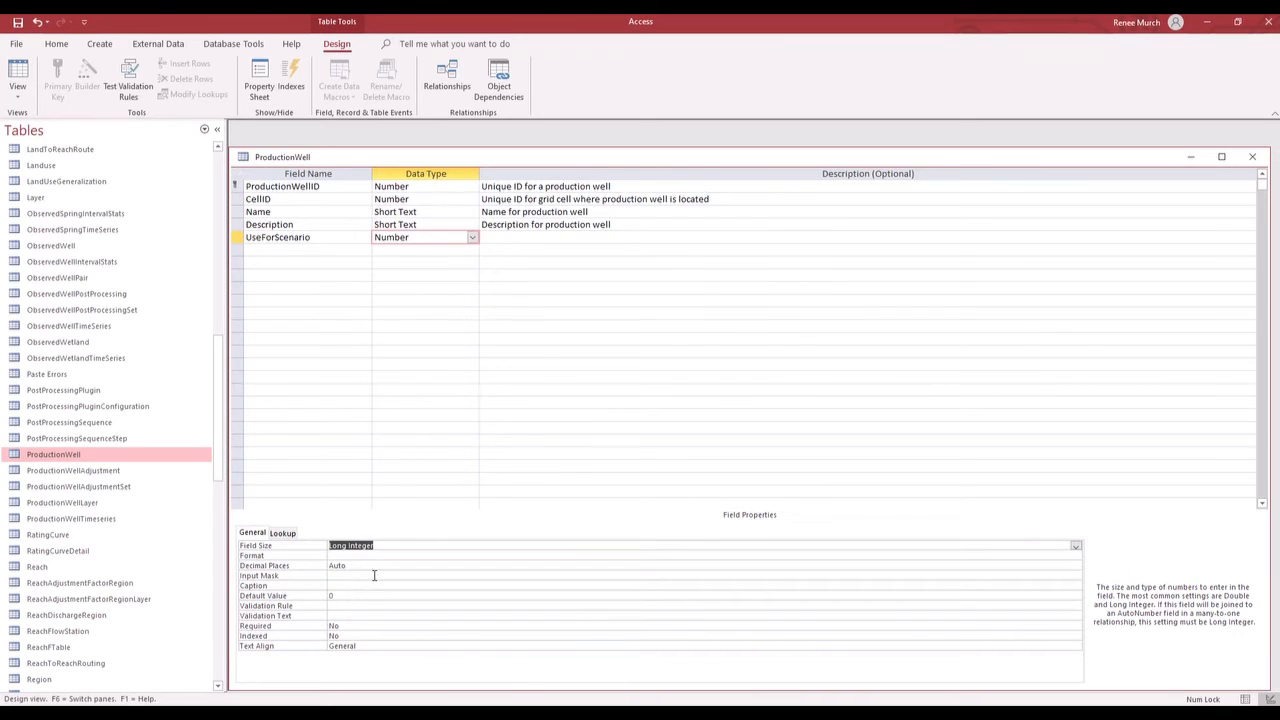
- Describe the UseForScenario field as "Use for future scenarios" and close the table, saving the design changes
left_click(501, 237)
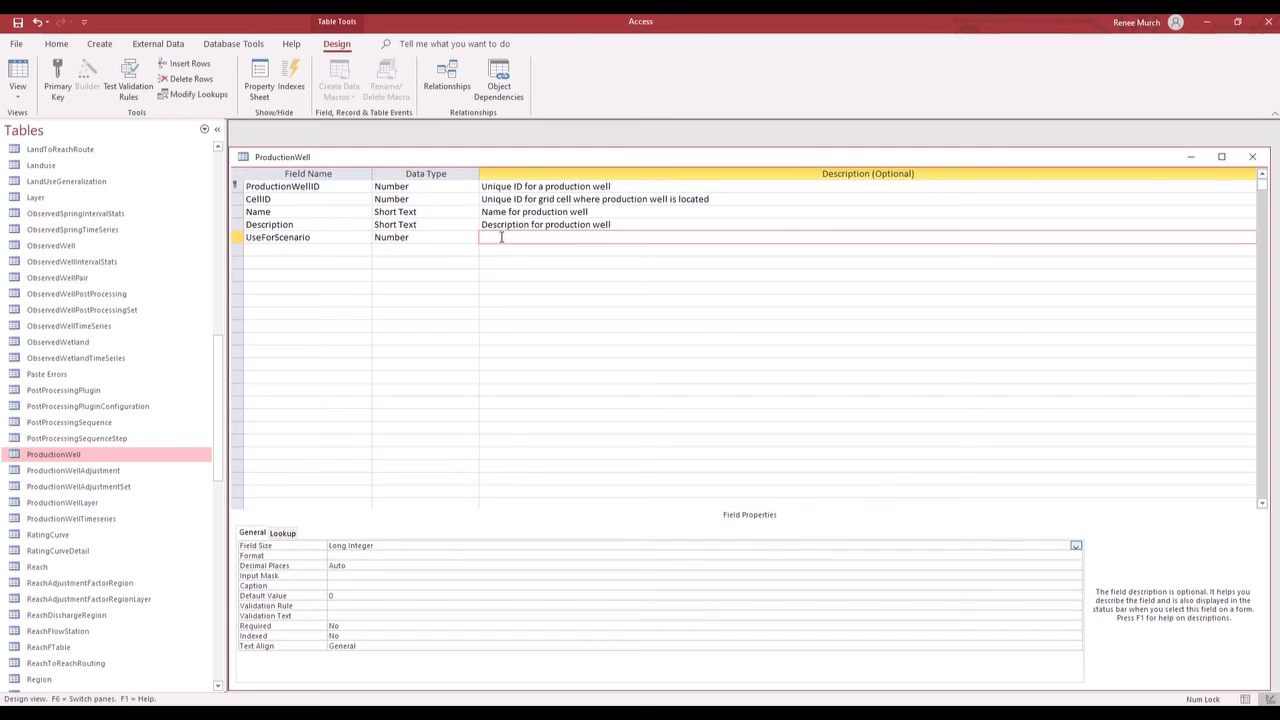
type("Use for future scenarios")
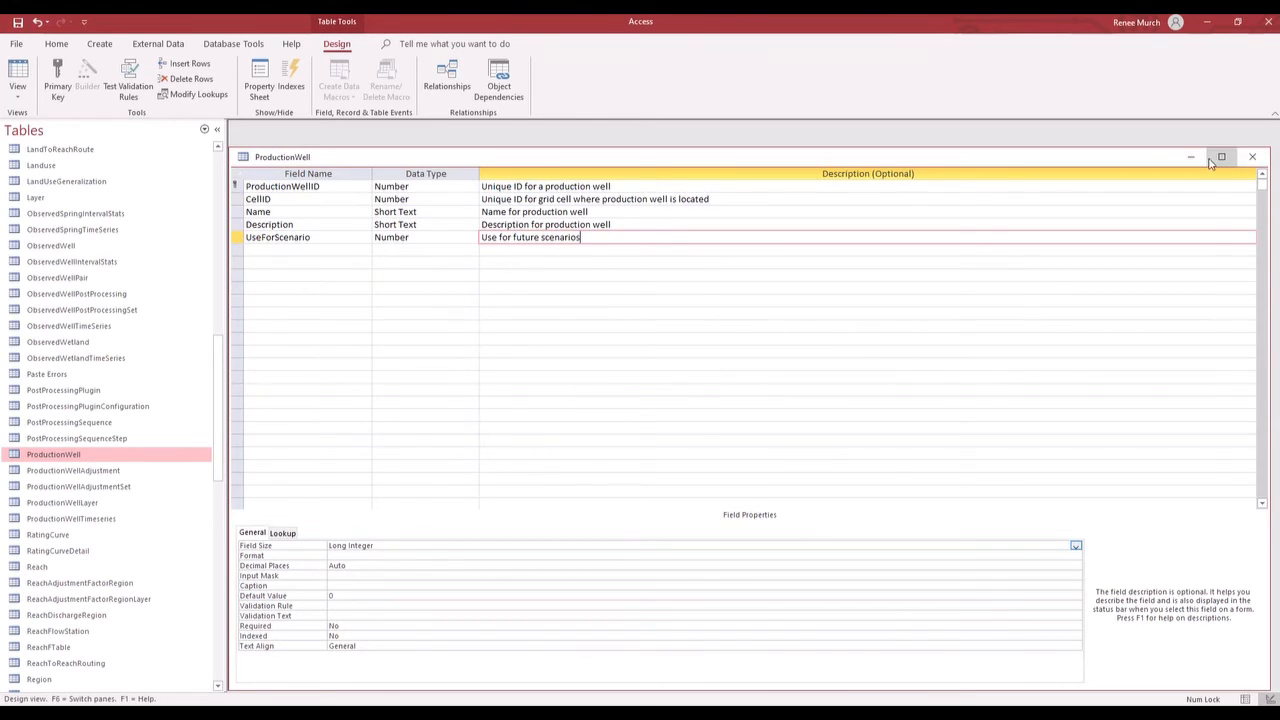
left_click(1256, 157)
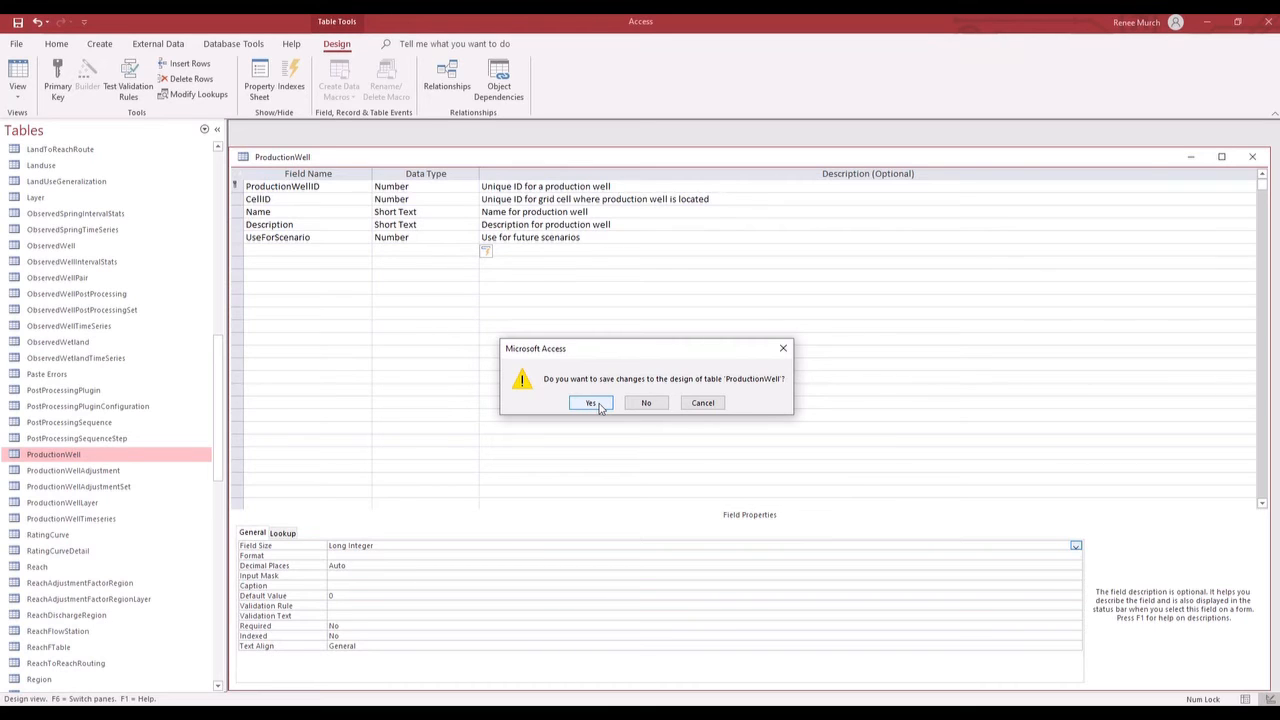
left_click(591, 403)
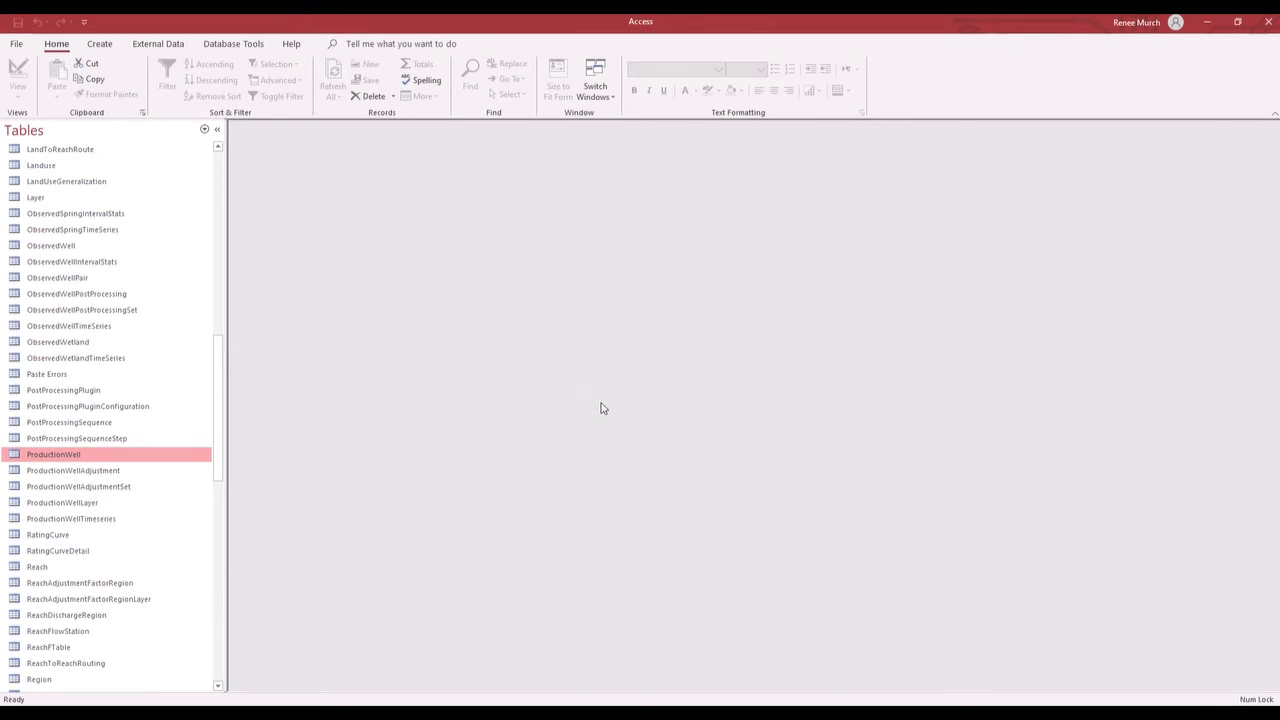
- Reopen the ProductionWell table and widen the UseForScenario column to show its full heading
double_click(88, 455)
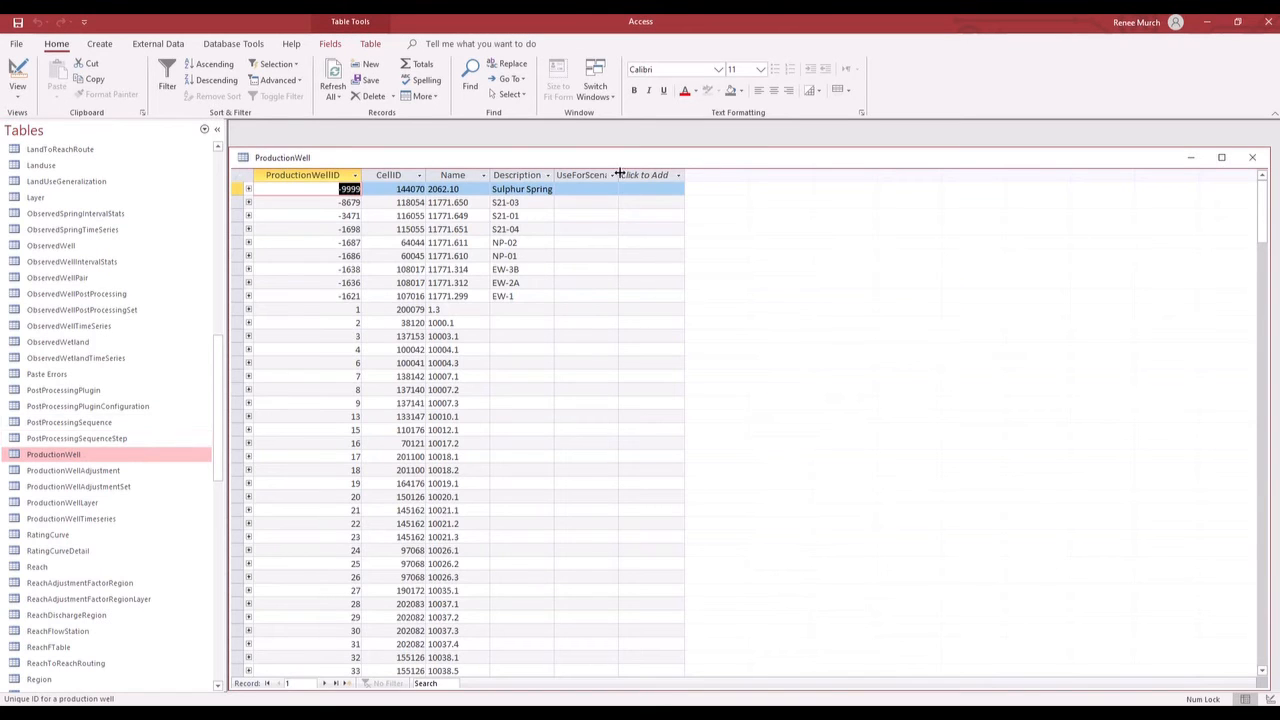
left_click_drag(617, 175, 680, 175)
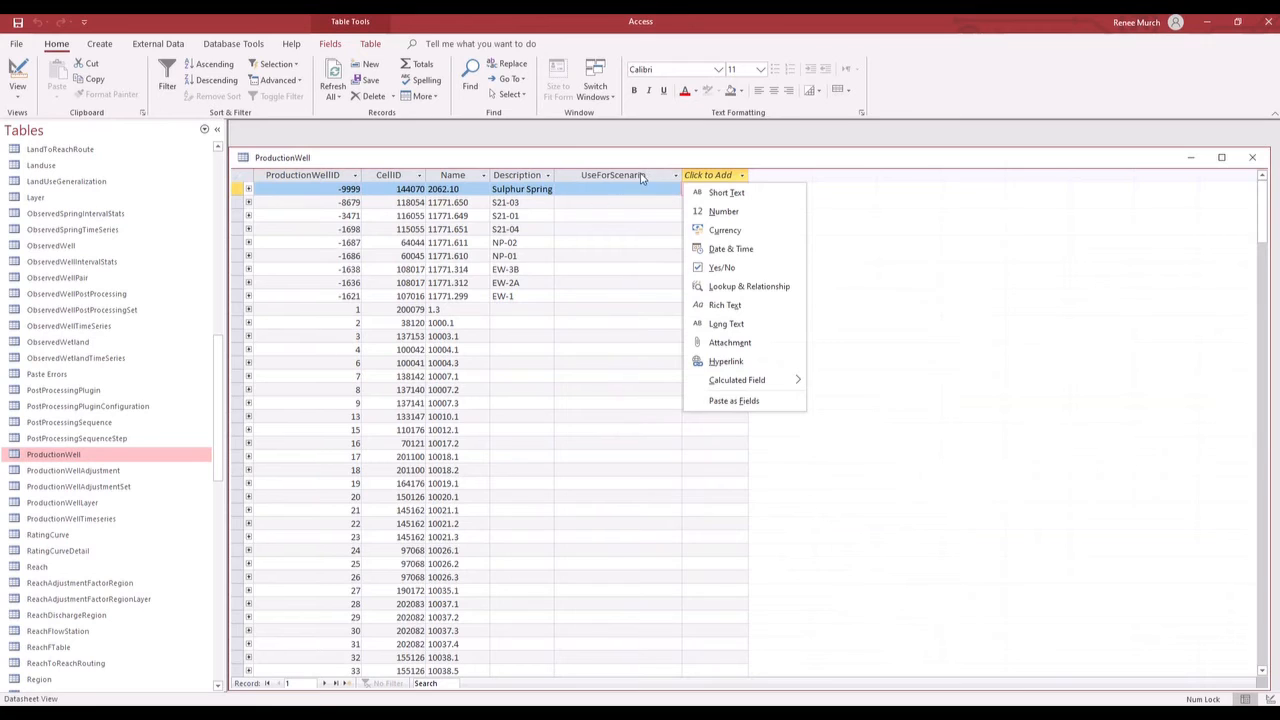
left_click(660, 161)
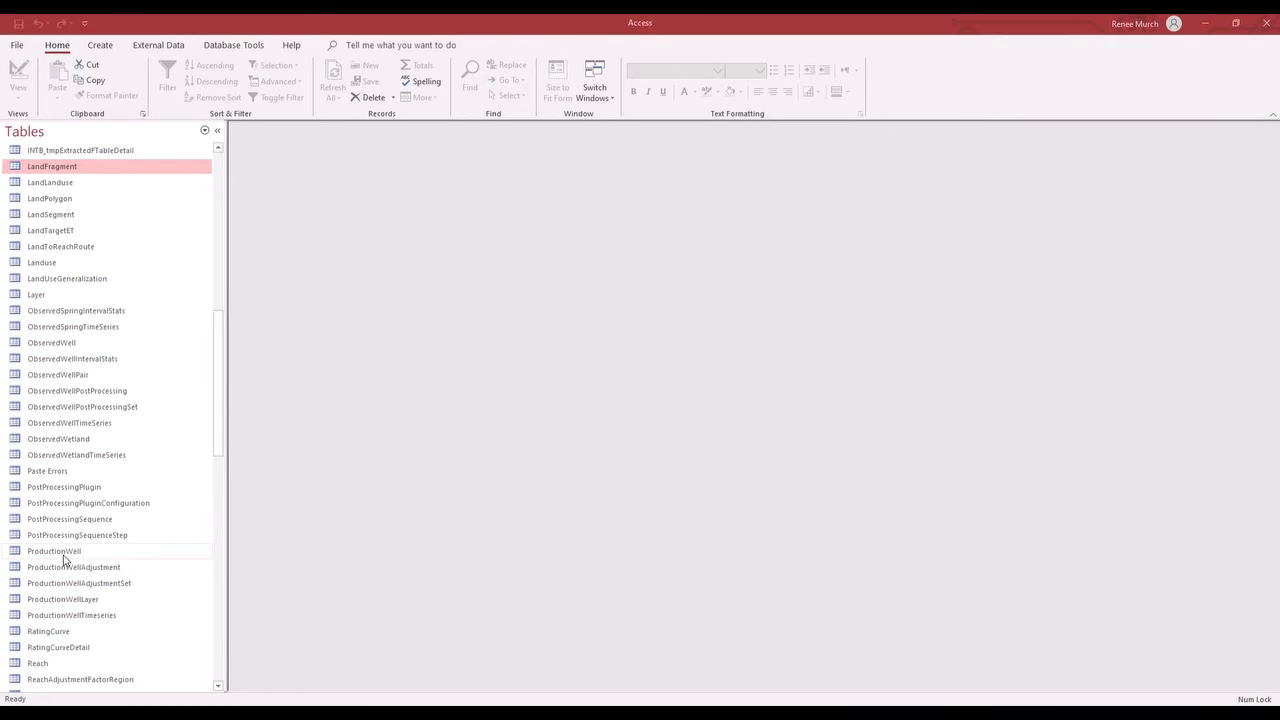
- View the ProductionWell table's properties and description, and close the properties dialog
left_click(63, 553)
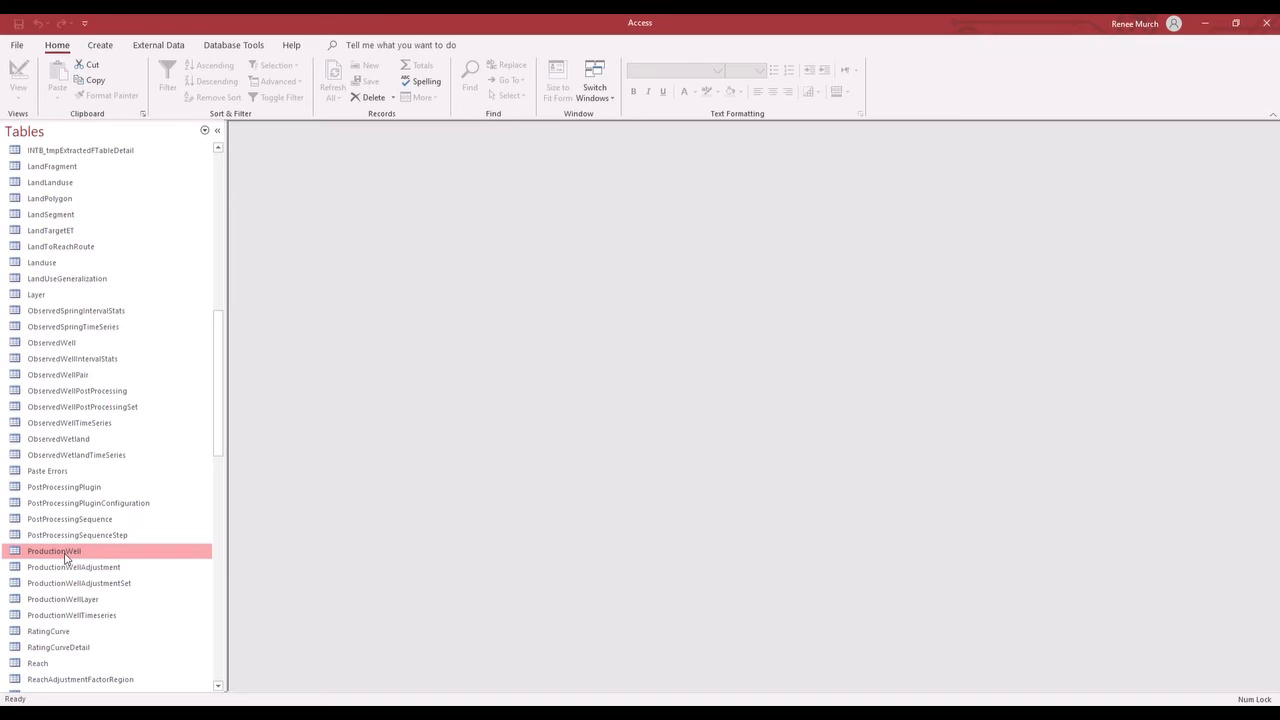
right_click(66, 557)
left_click(103, 541)
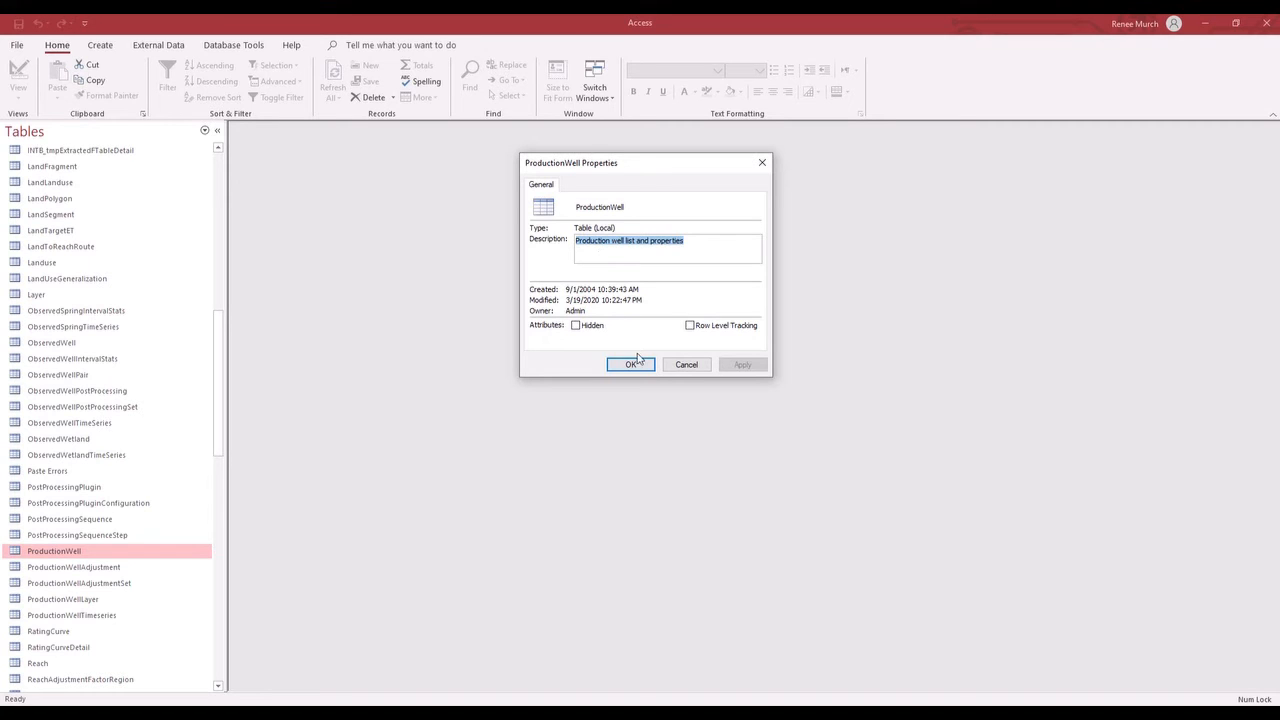
left_click(638, 367)
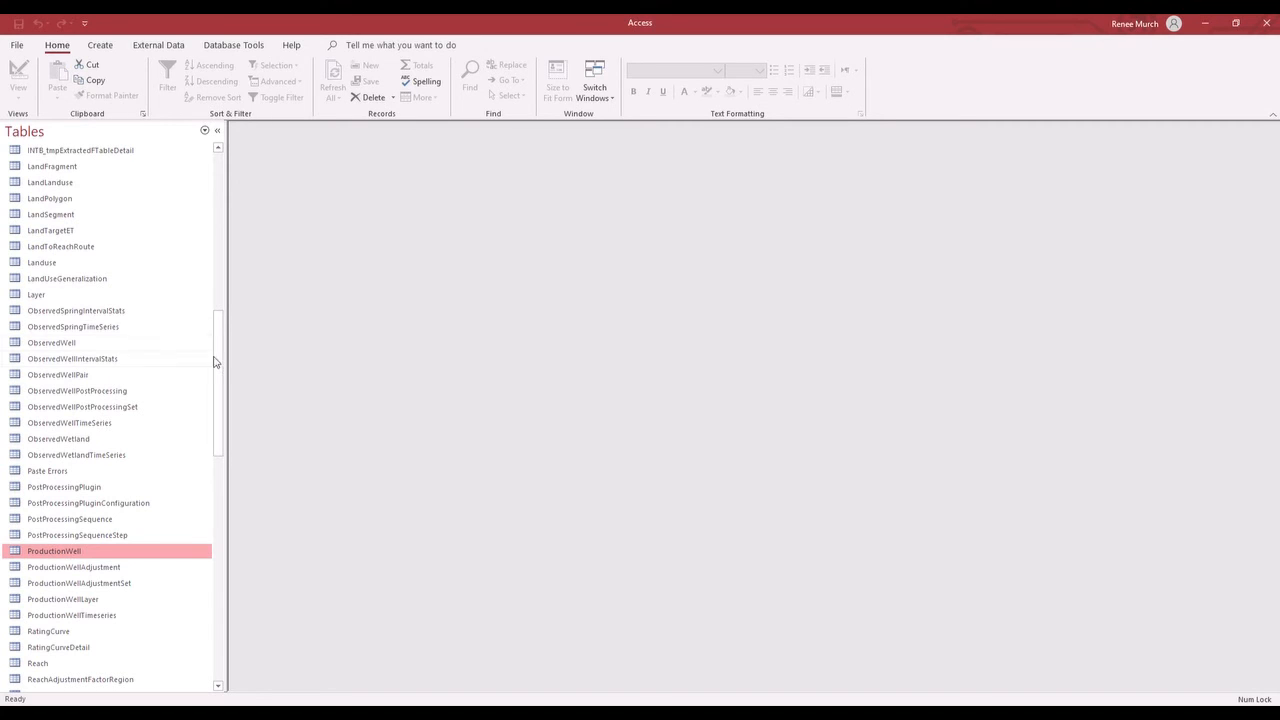
- View the LandFragment table's properties and description, and close the properties dialog
left_click_drag(217, 360, 213, 331)
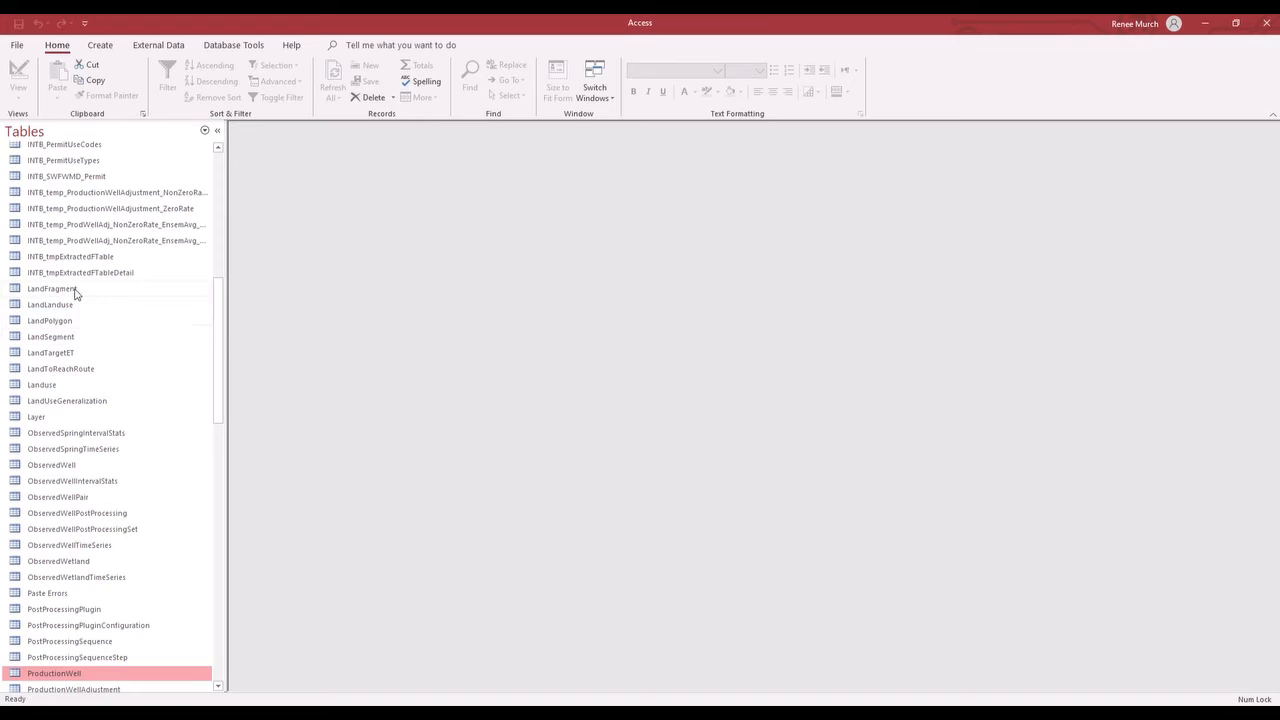
right_click(76, 292)
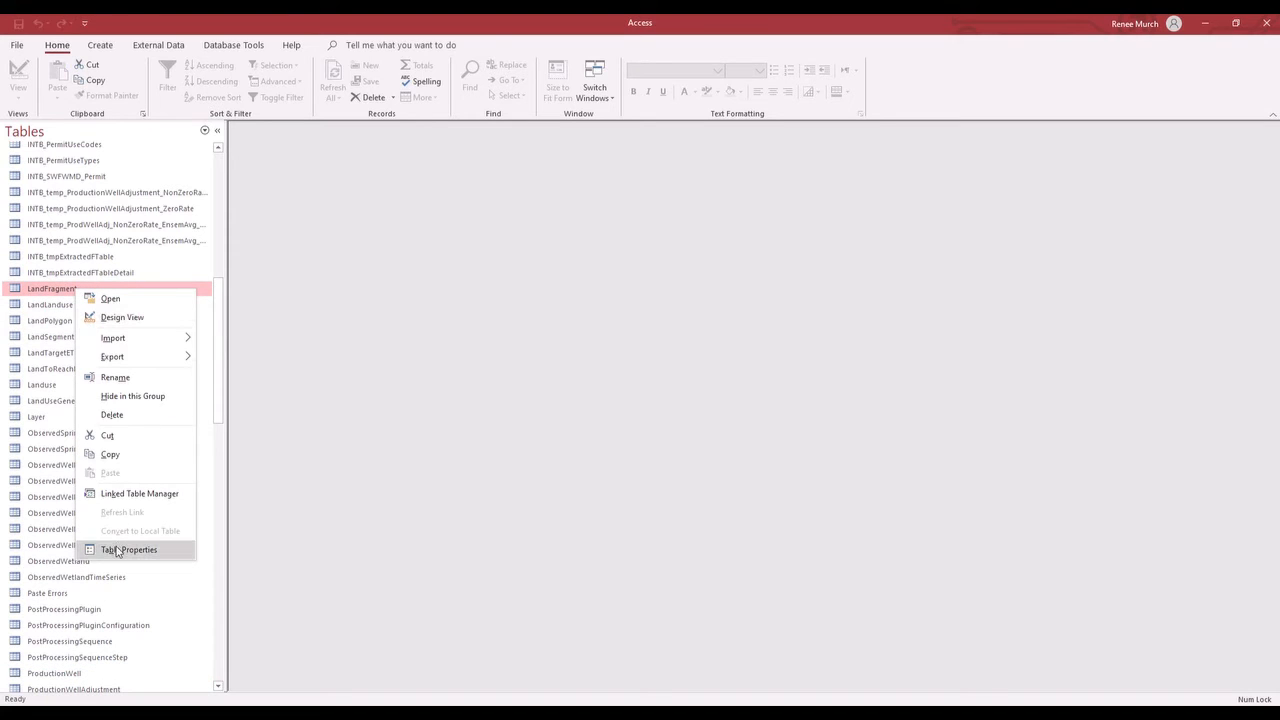
left_click(122, 549)
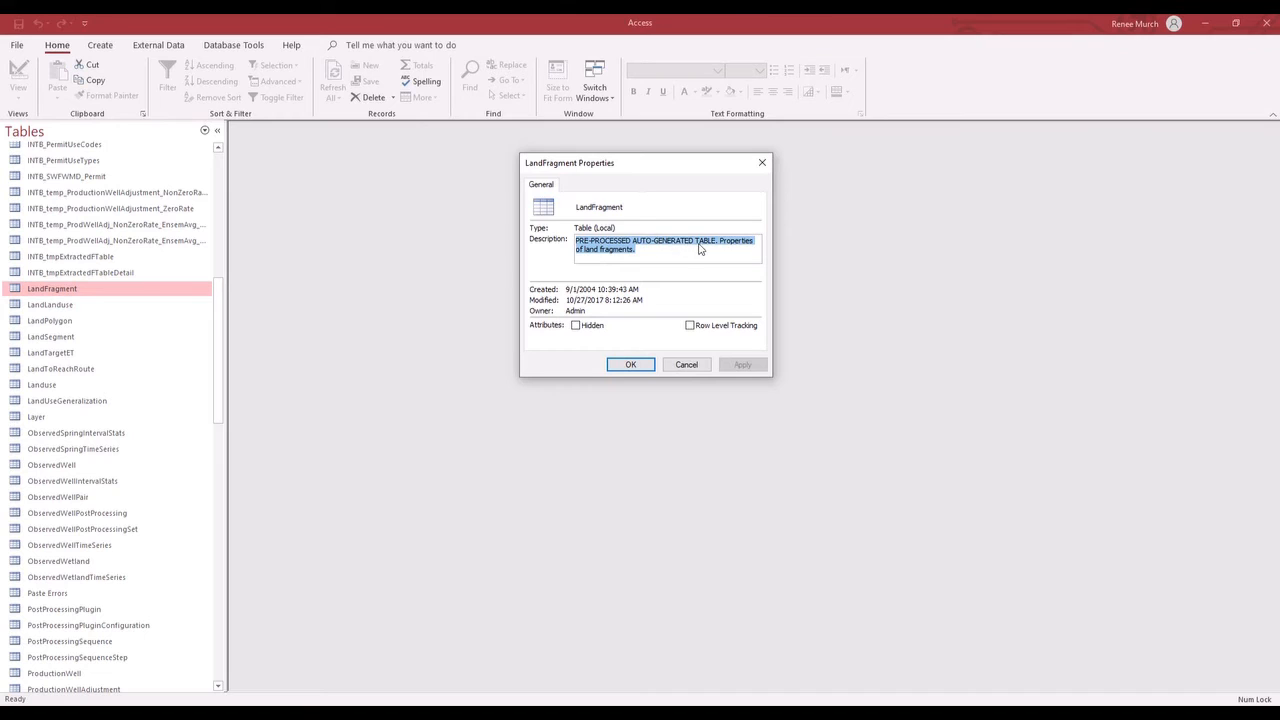
left_click(631, 365)
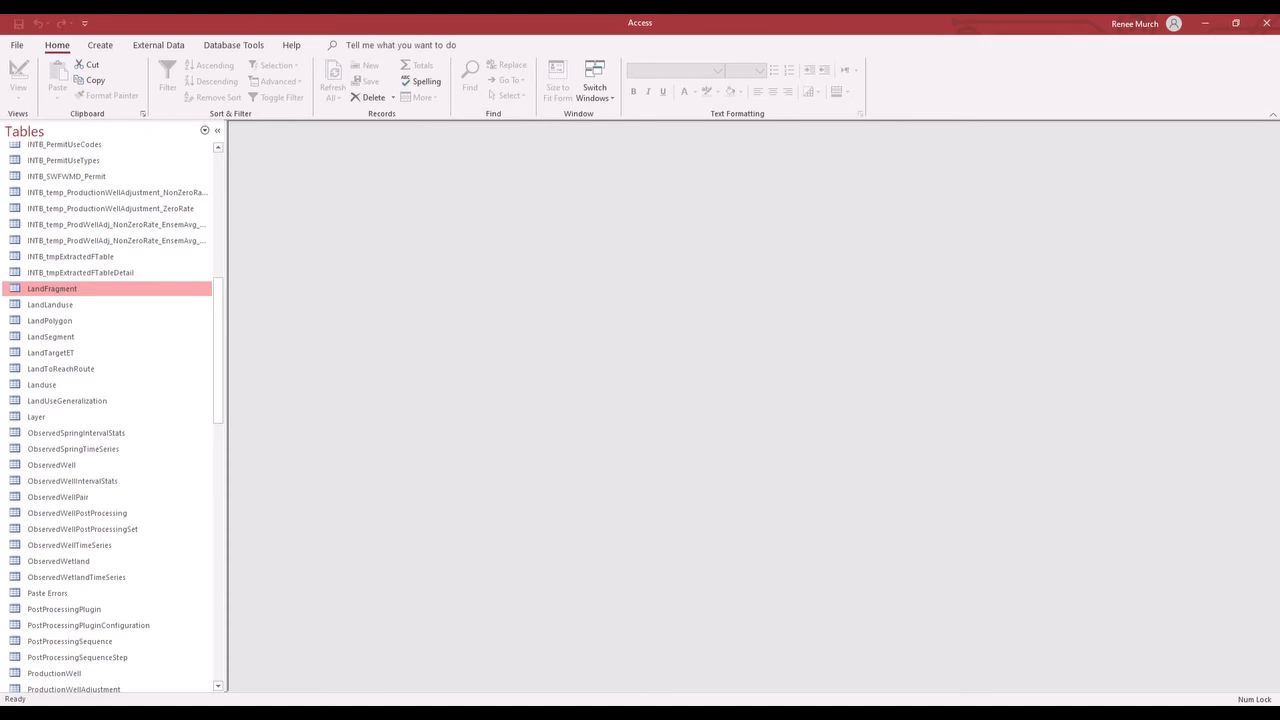
- Open the database's Relationships diagram to examine how ProductionWell links to its related tables, and close the diagram
left_click(229, 47)
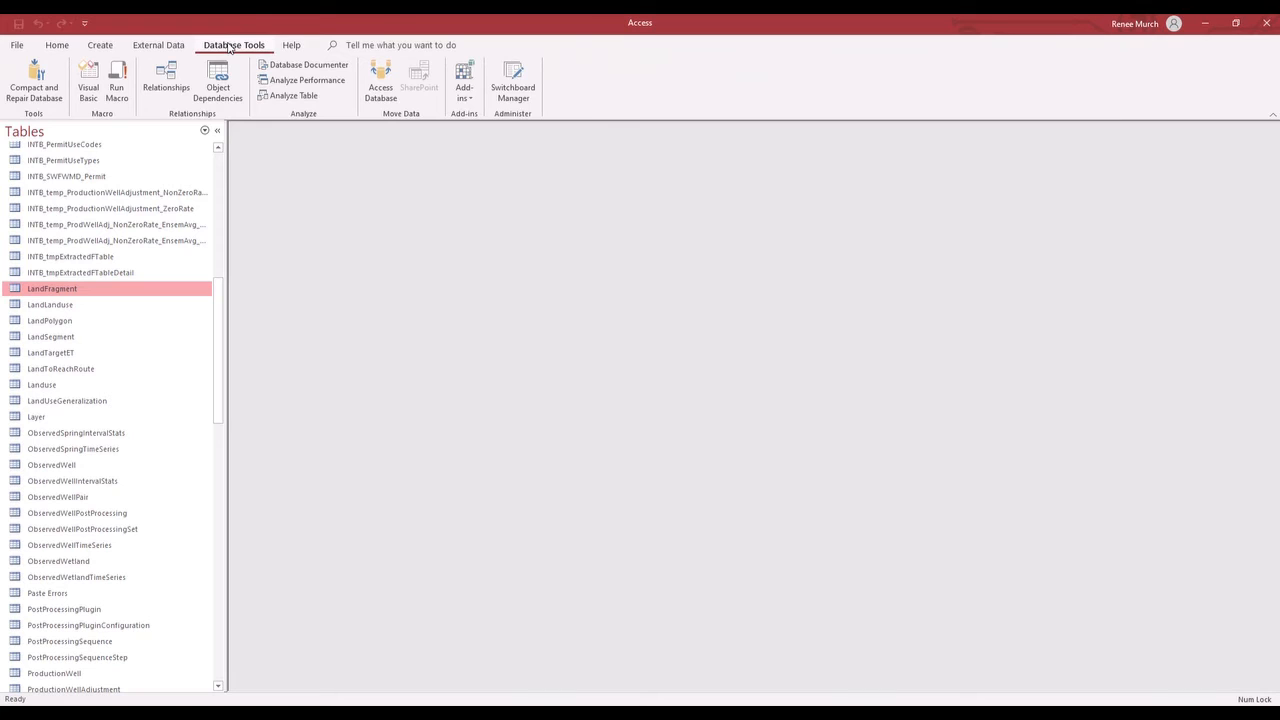
left_click(168, 80)
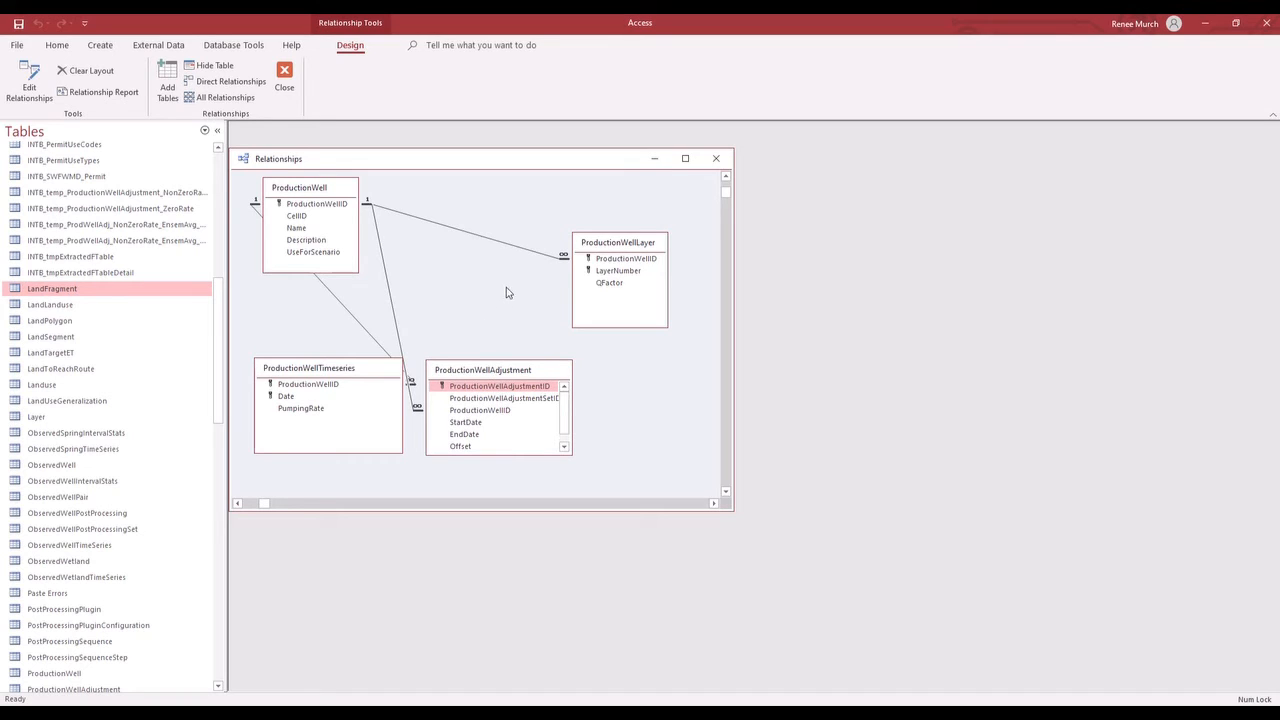
right_click(450, 299)
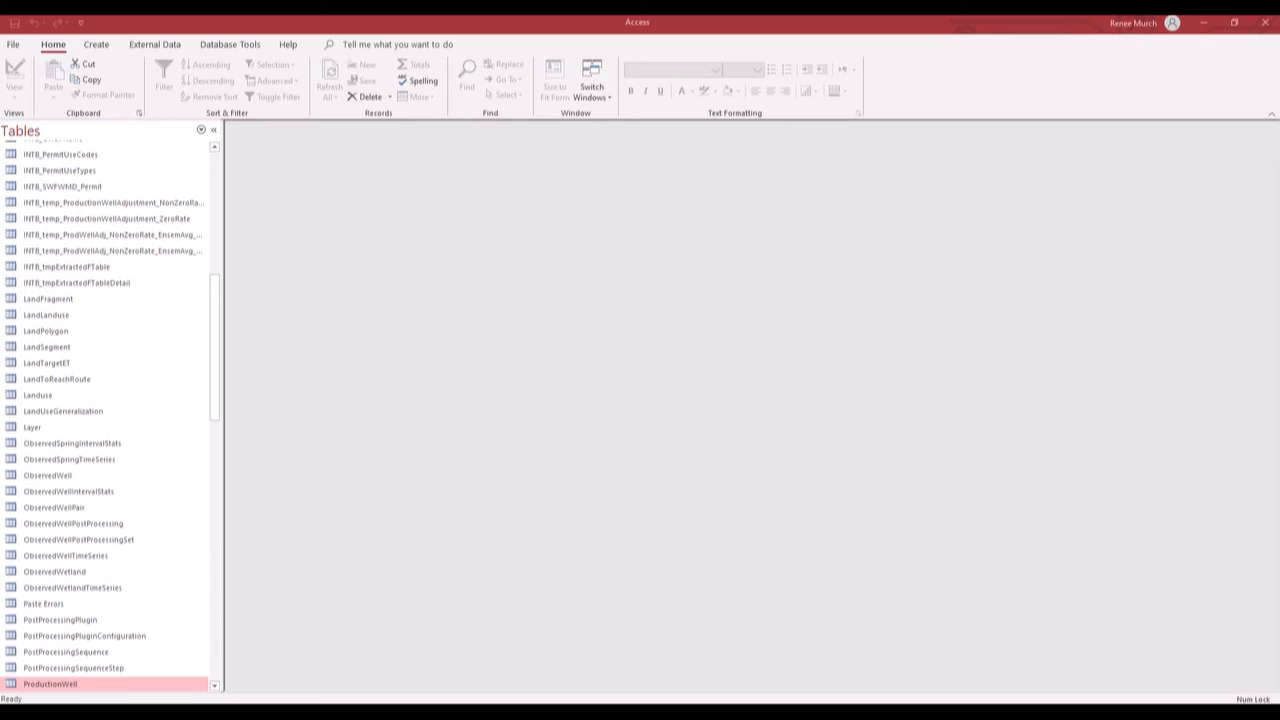
- List only the database's queries instead of its tables and look through them
left_click(202, 132)
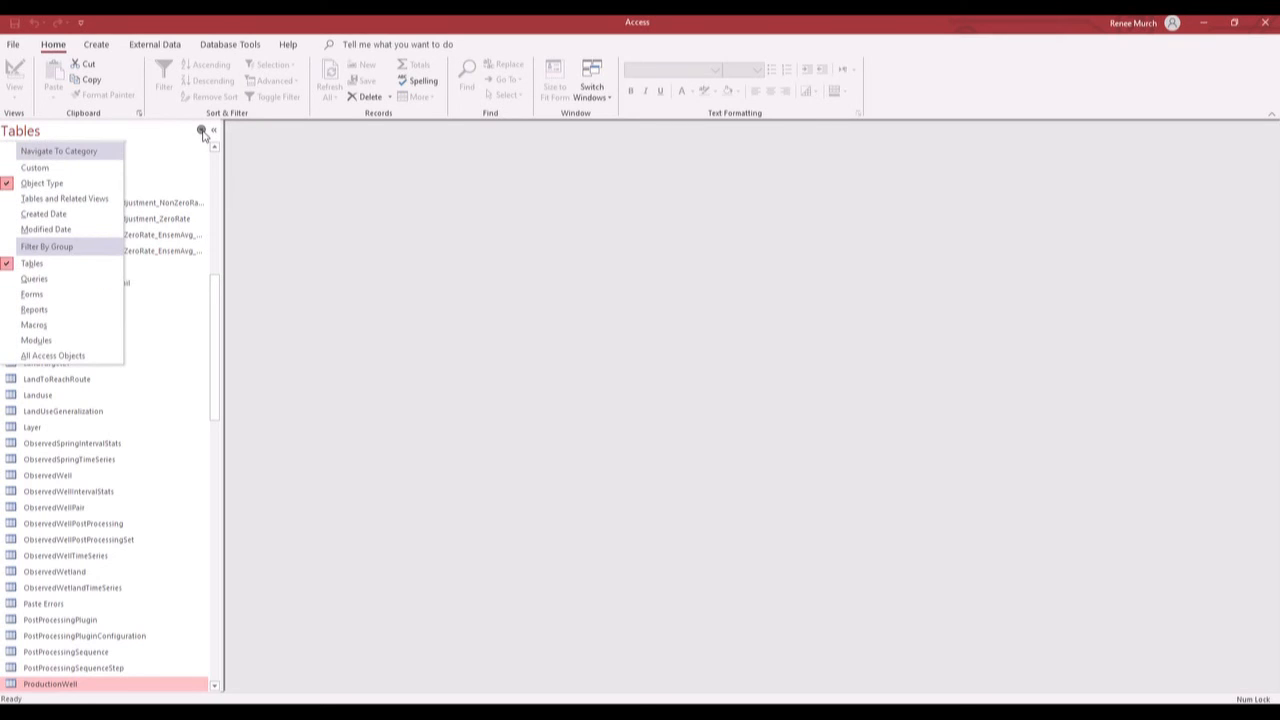
left_click(52, 280)
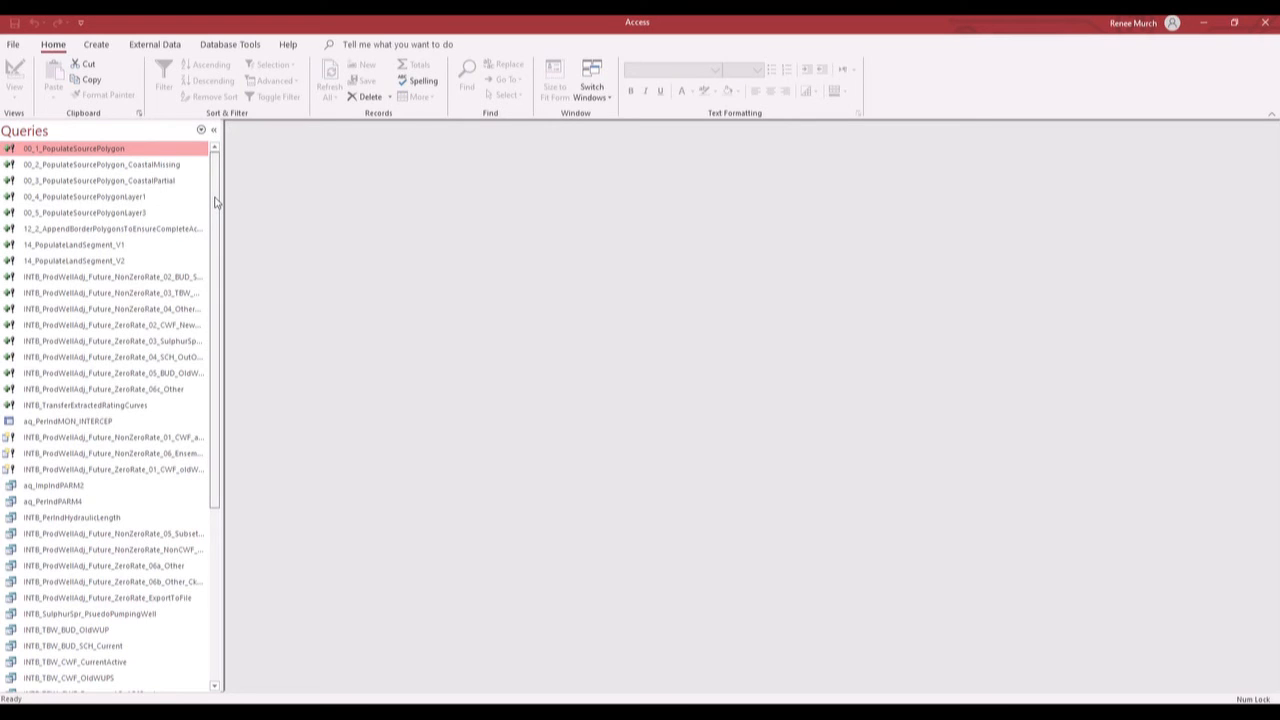
left_click_drag(221, 210, 223, 214)
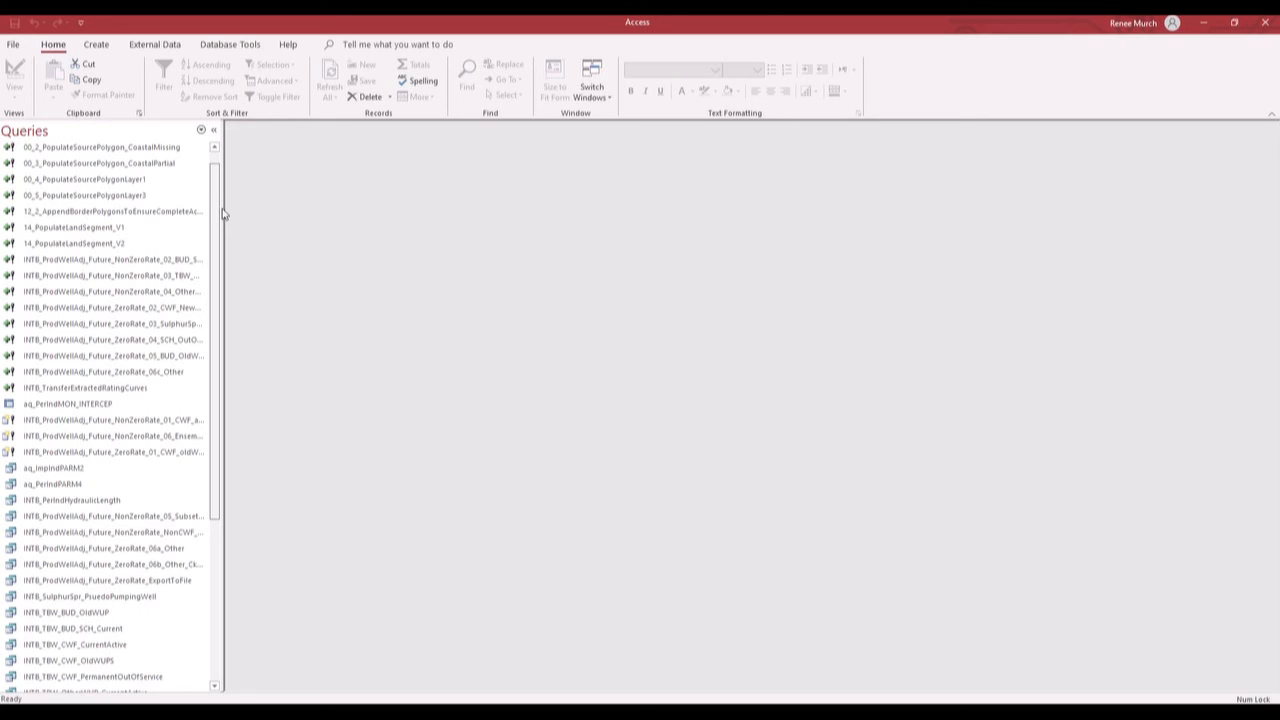
left_click_drag(222, 213, 213, 344)
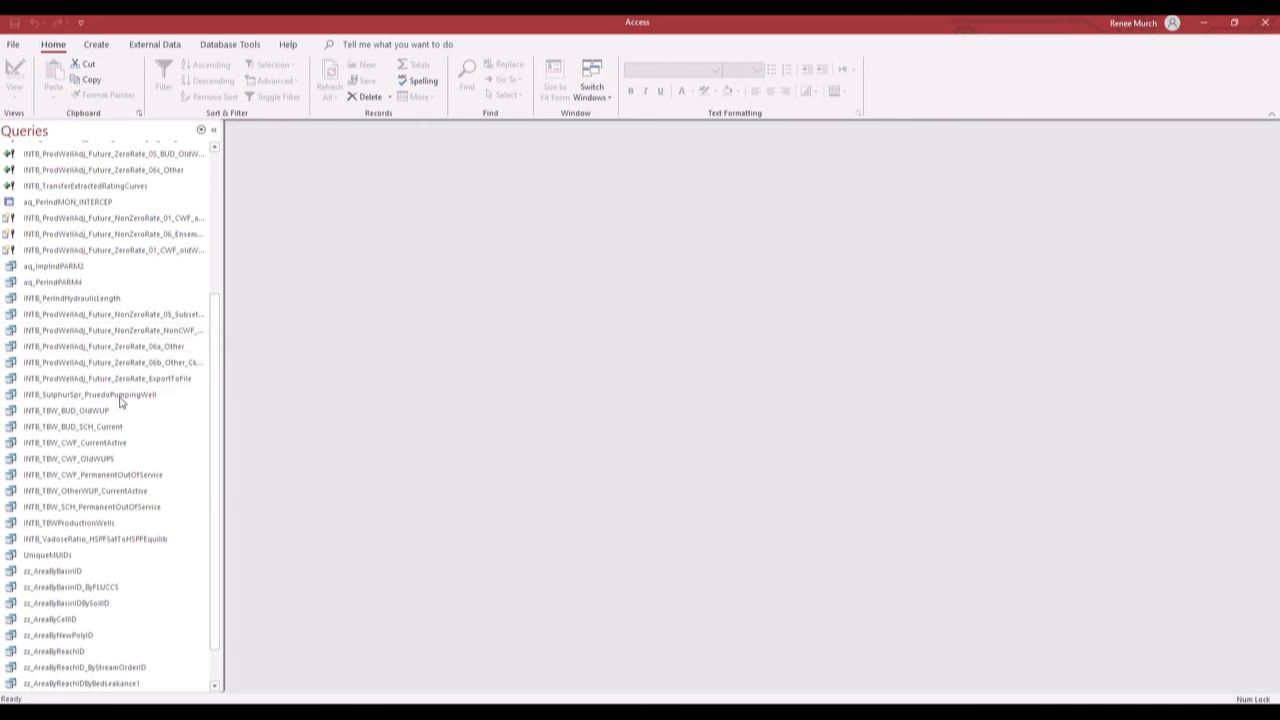
- Open the INTB_TBW_CWF_PermanentOutOfService query in Design View and run it
right_click(94, 476)
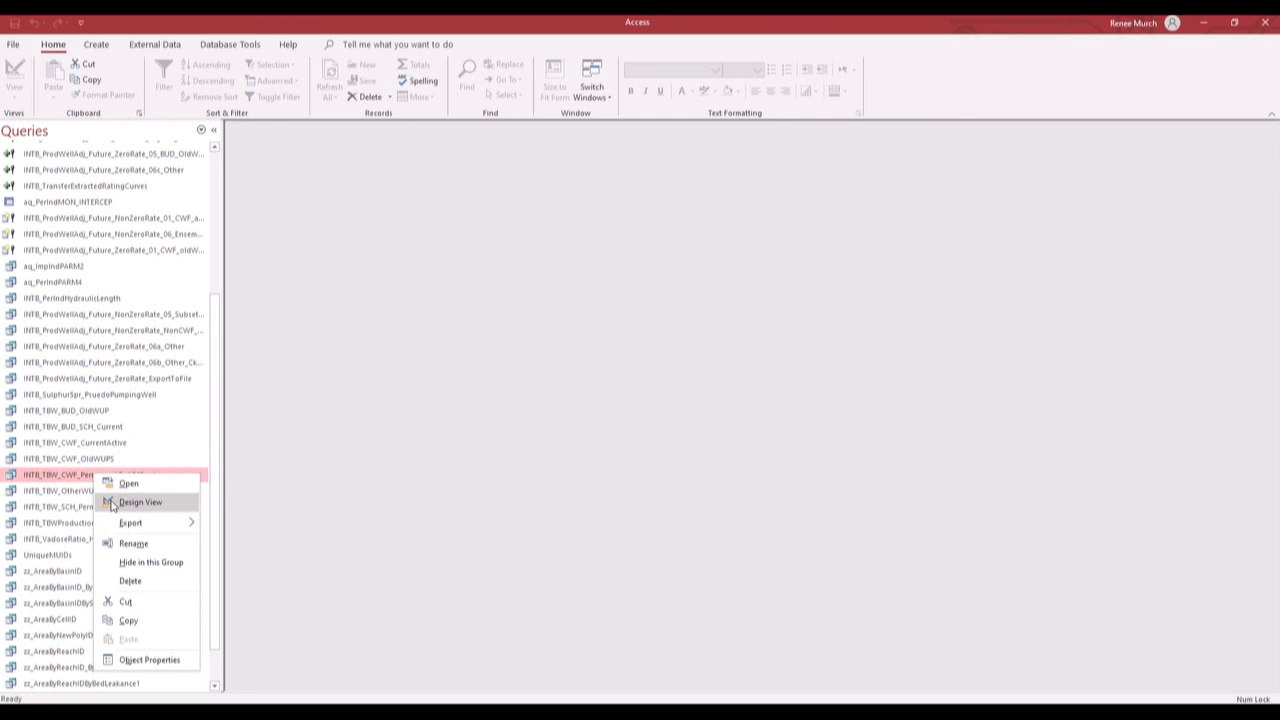
left_click(138, 502)
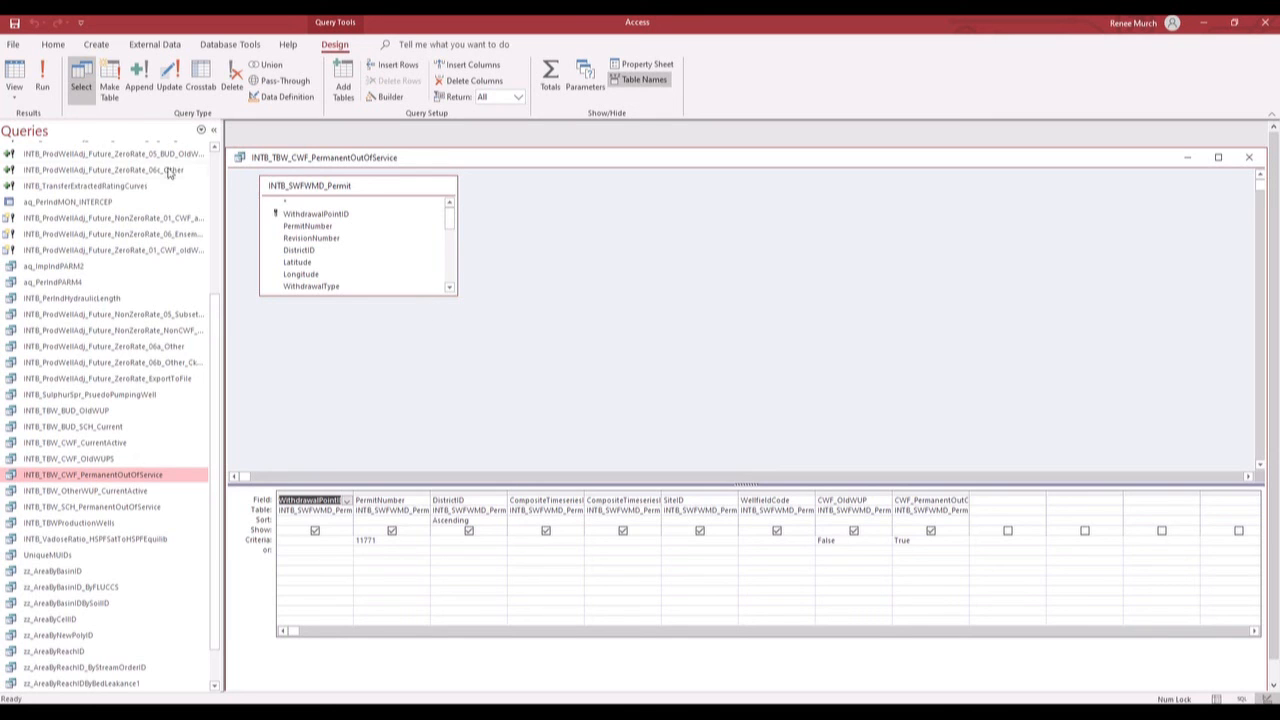
left_click(42, 79)
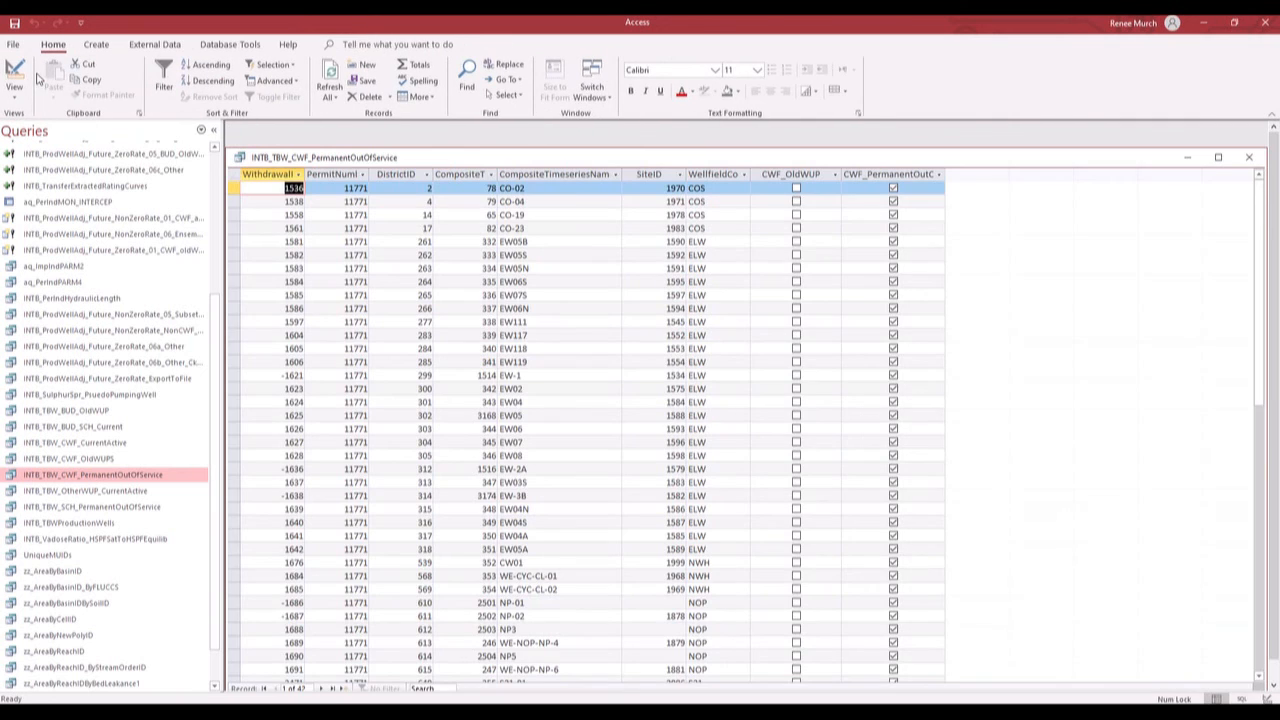
- Show the INTB_TBW_CWF_PermanentOutOfService query in SQL View, and close both the query and the database application
right_click(420, 163)
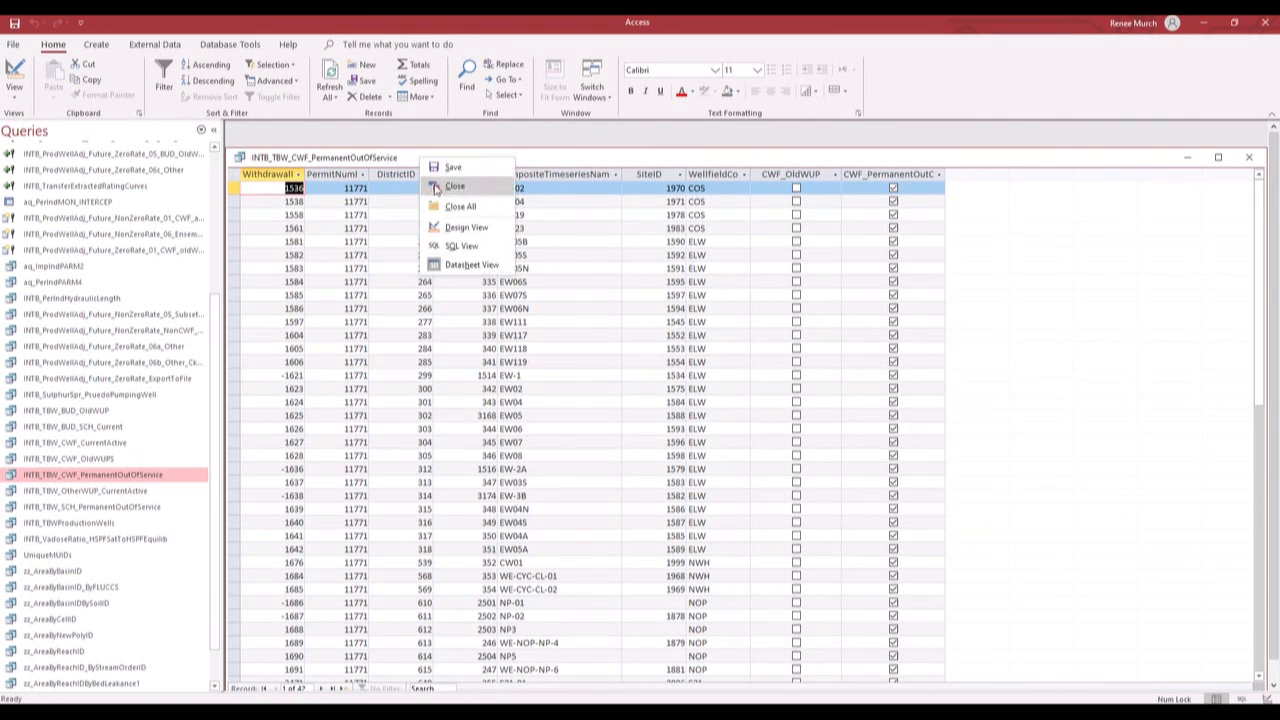
left_click(483, 247)
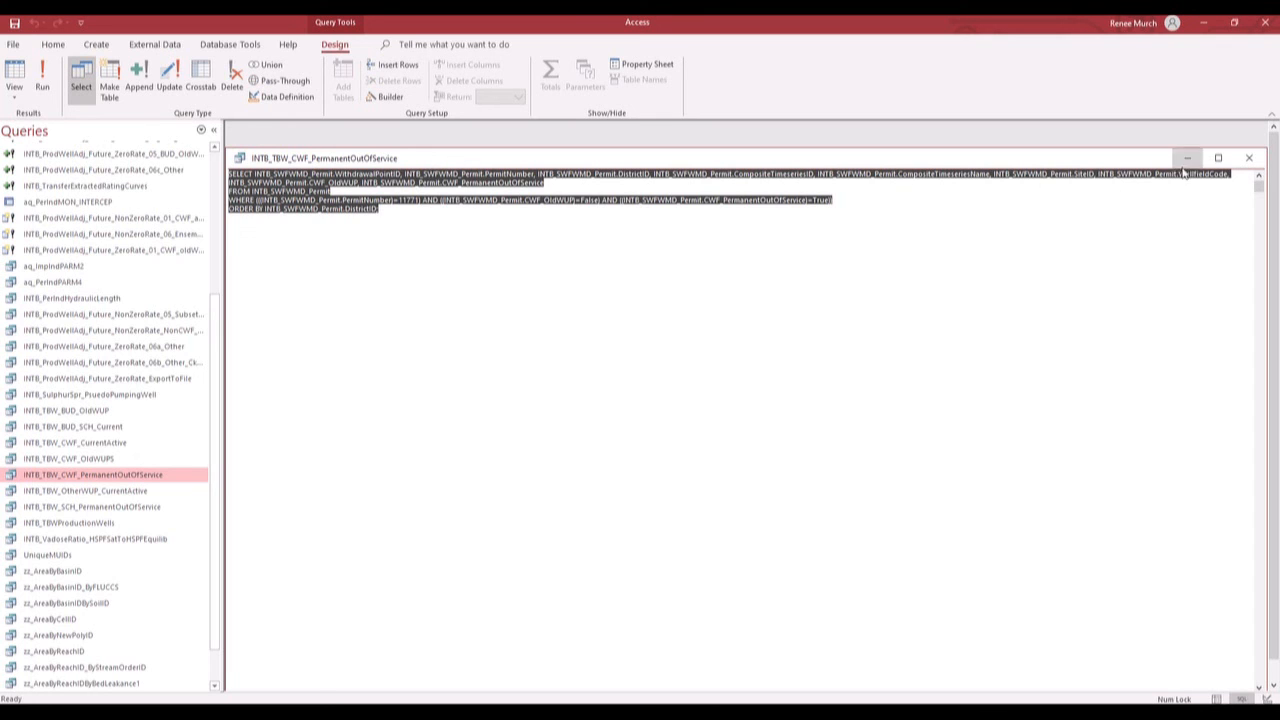
left_click(1247, 164)
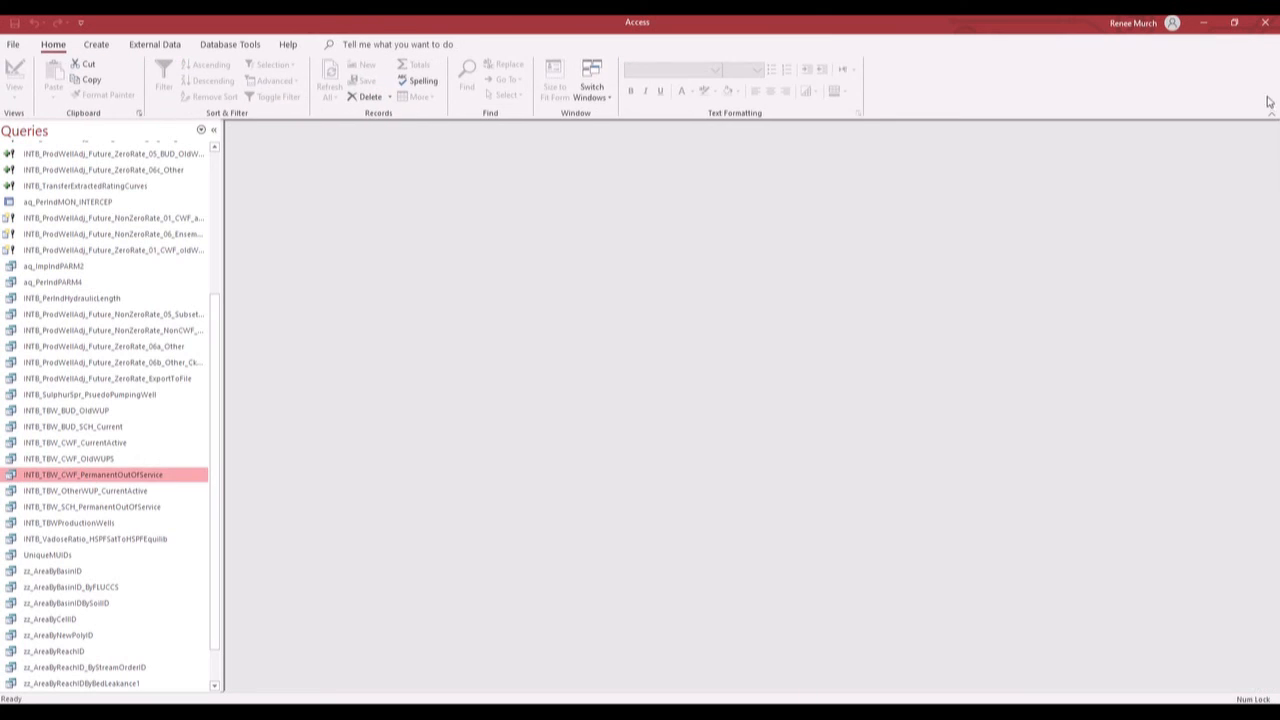
left_click(1264, 29)
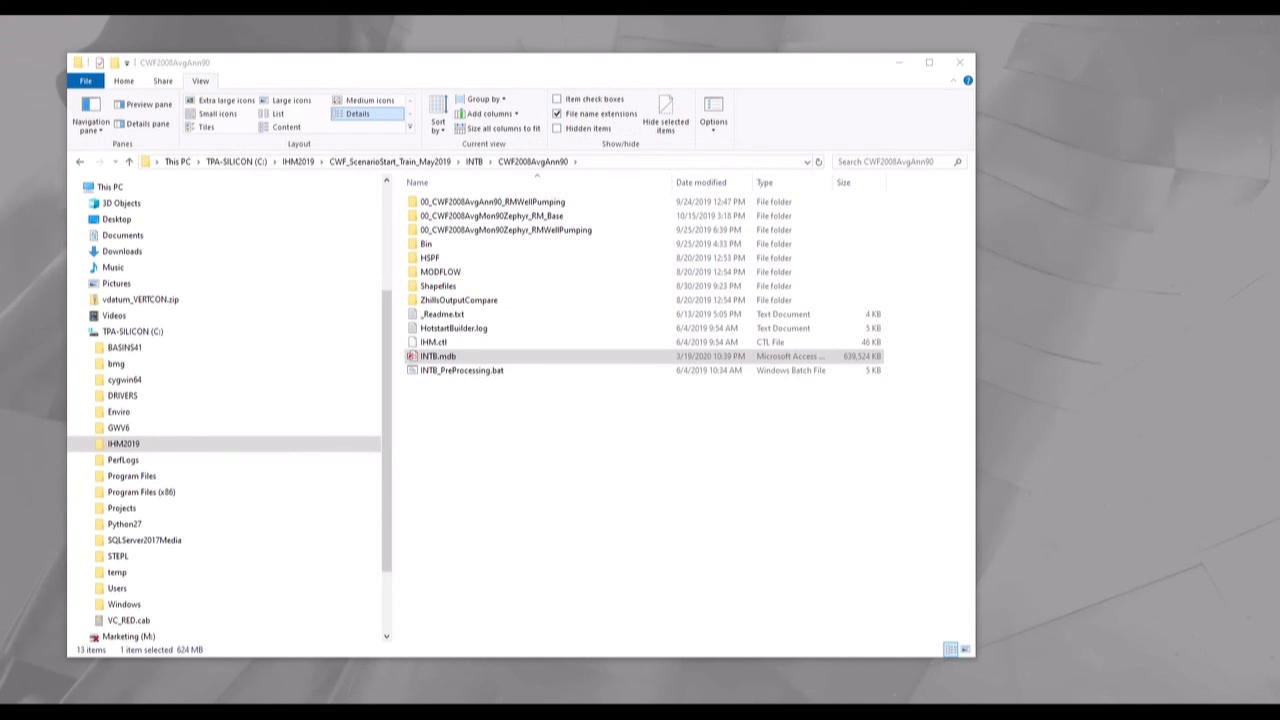